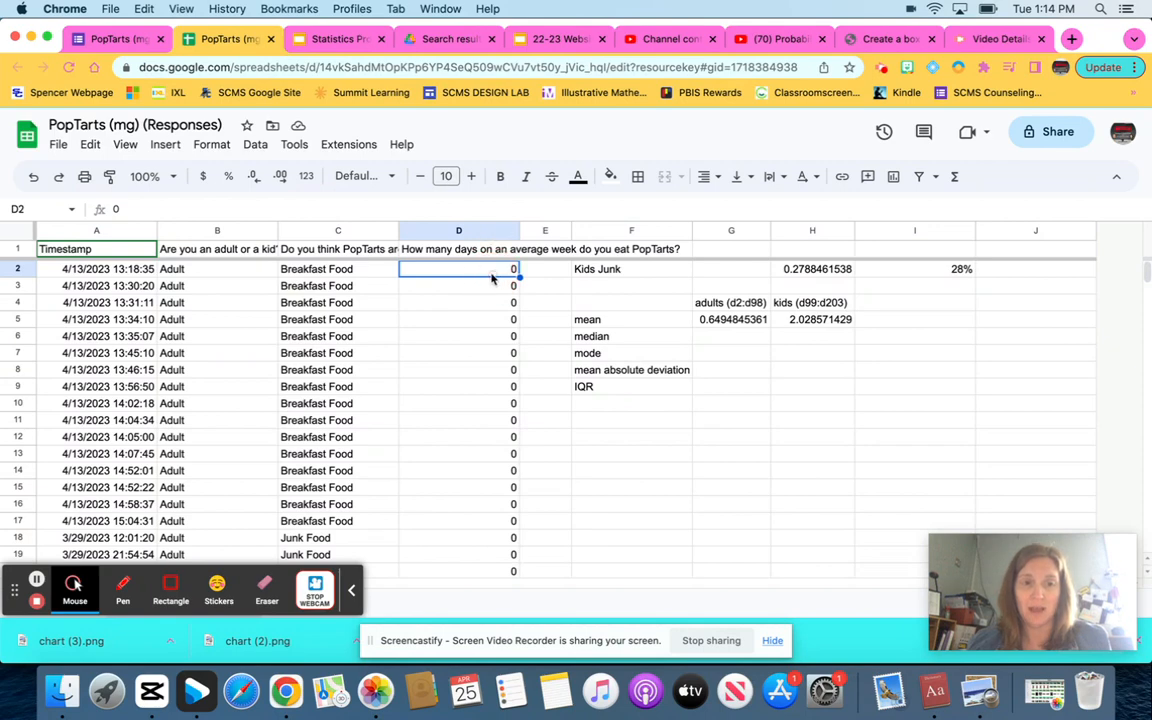
Examine the days-per-week column to find where the adult responses start and end
click(16, 209)
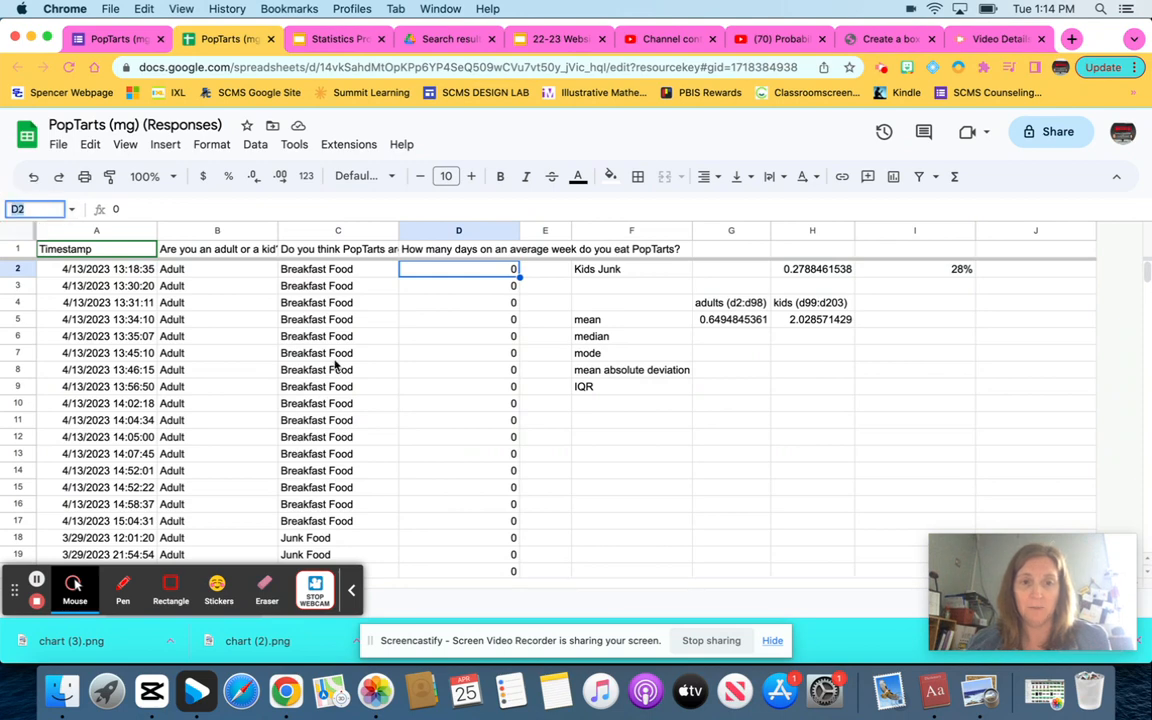
scroll(499, 420, down, 10)
scroll(499, 420, down, 8)
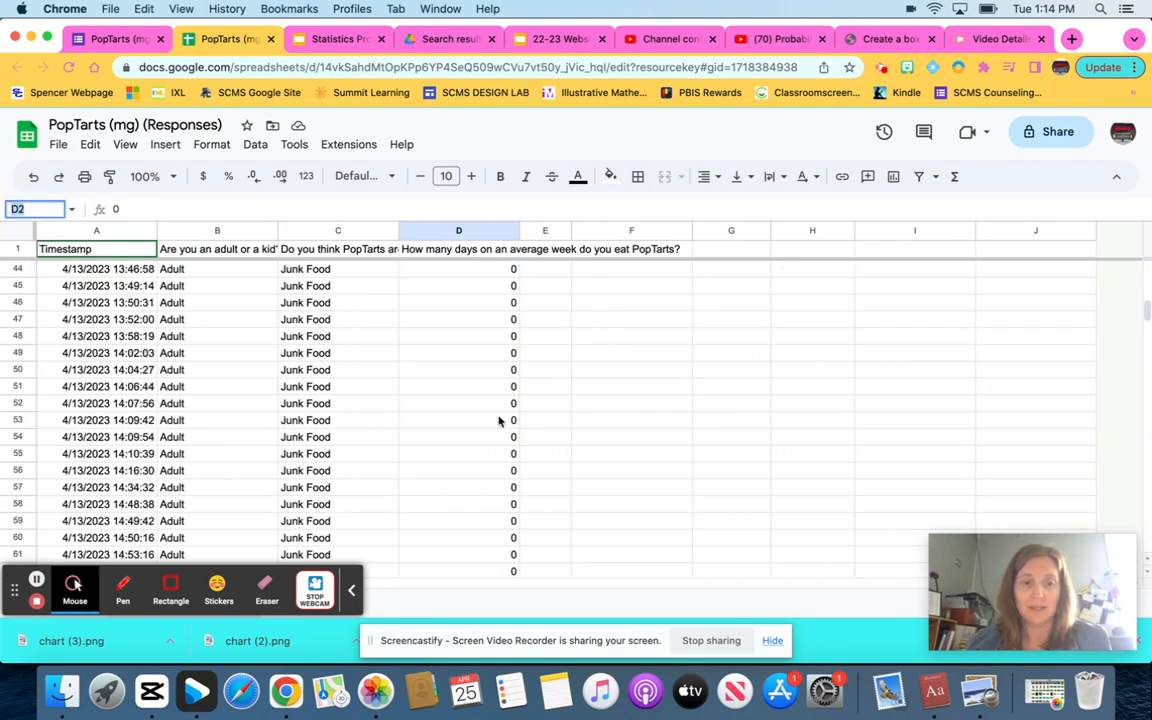
scroll(505, 412, down, 7)
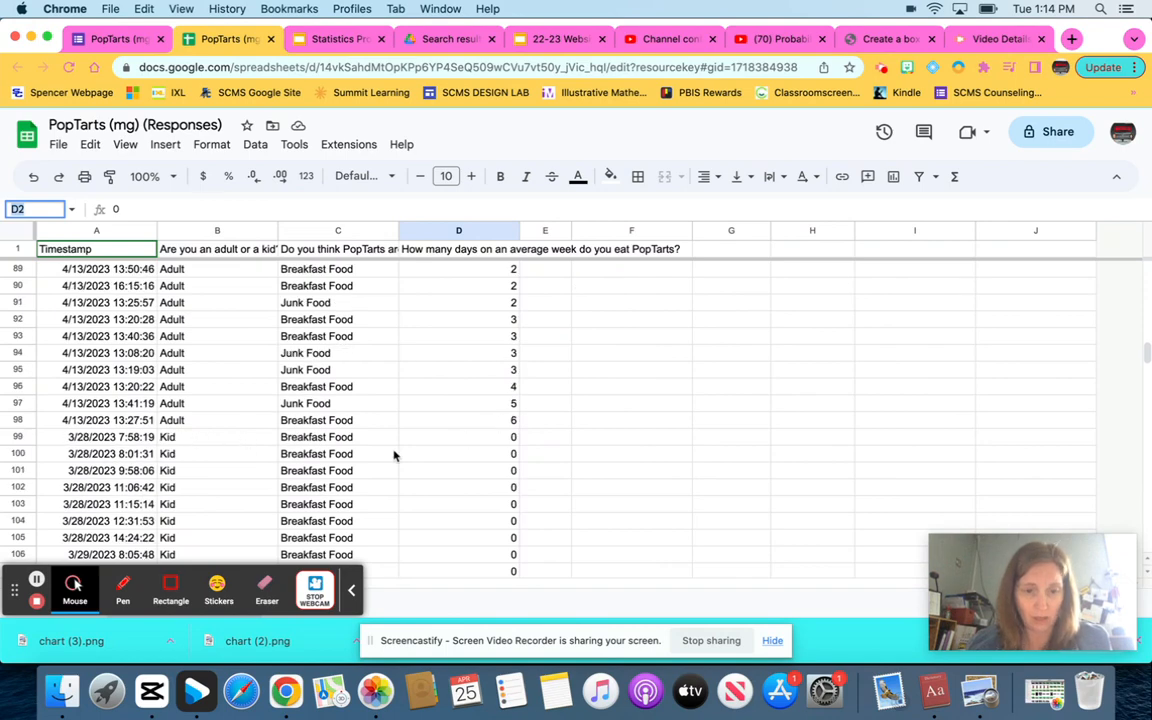
click(497, 421)
click(499, 424)
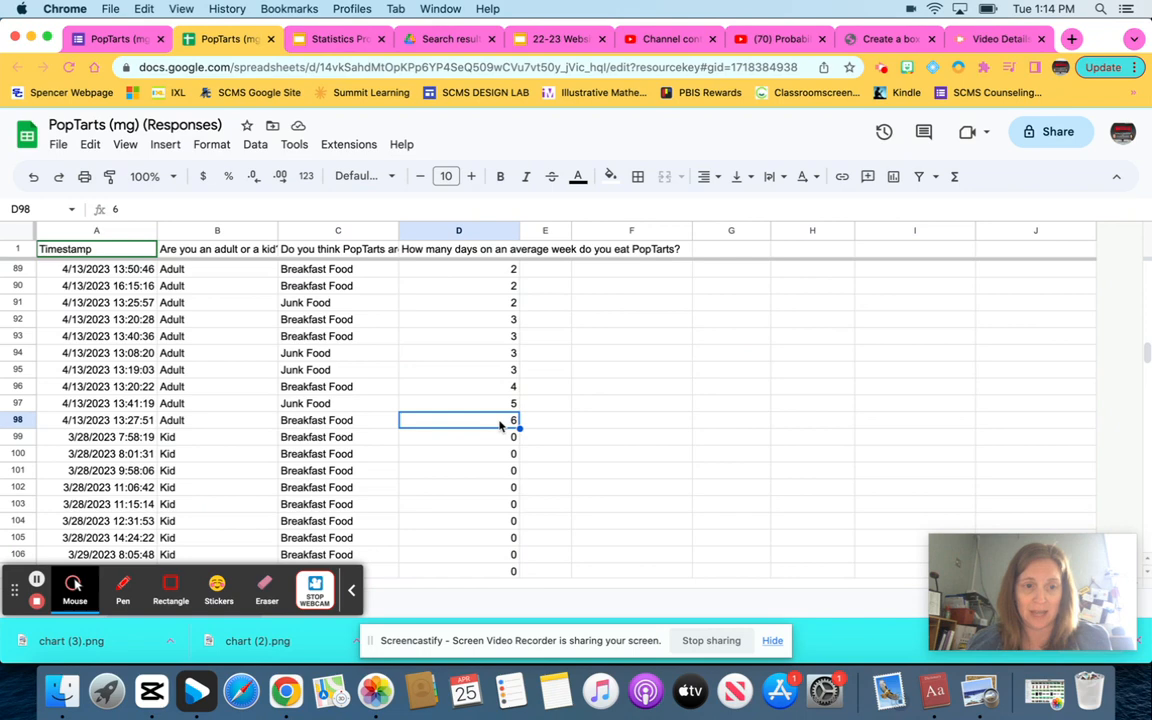
scroll(694, 404, up, 20)
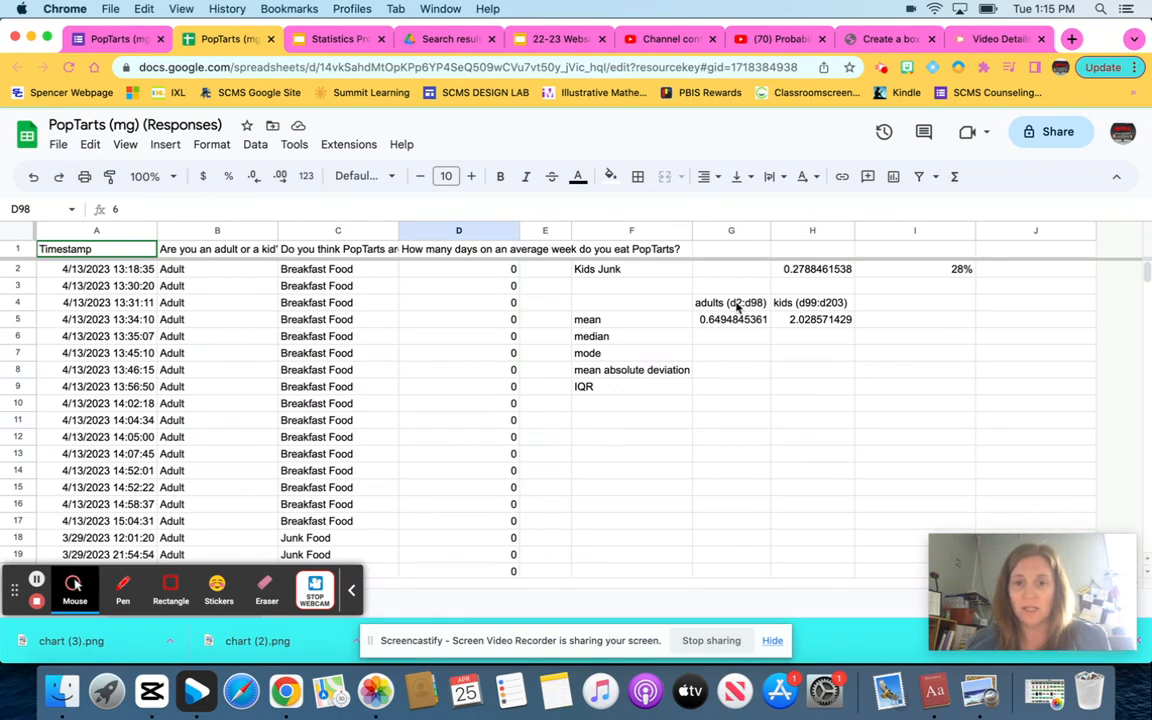
Compare the food-opinion and days-per-week columns, and recheck the first and last adult cell references in column D
click(540, 230)
click(330, 231)
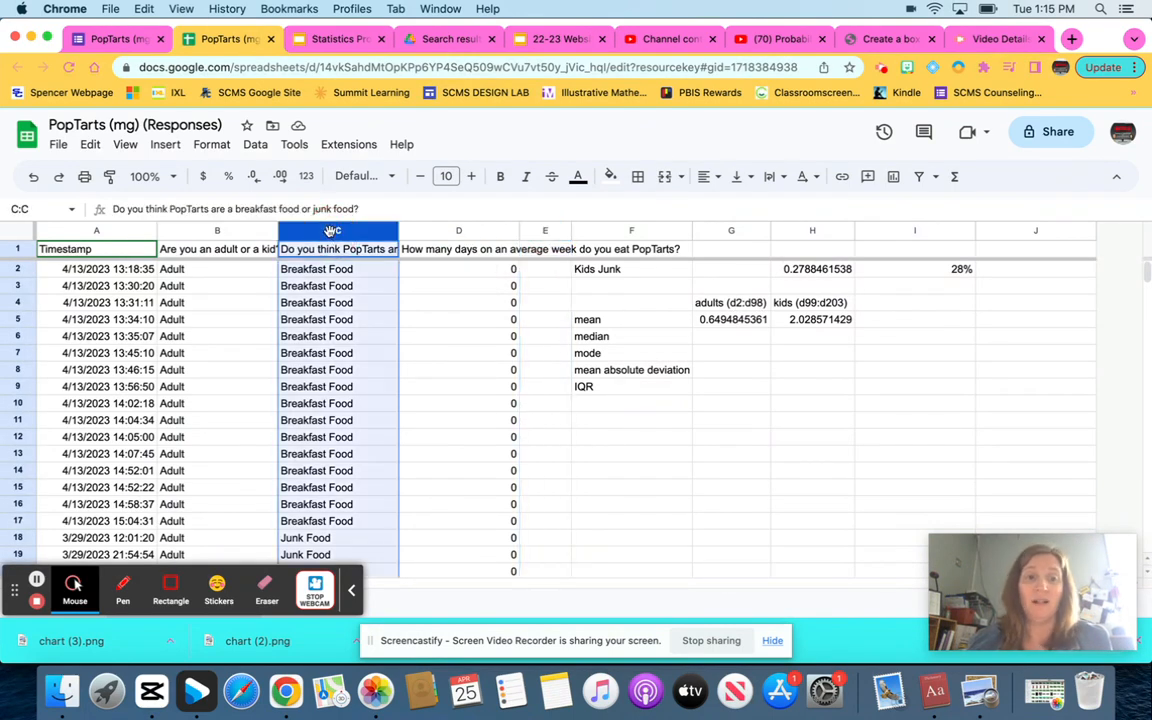
click(462, 231)
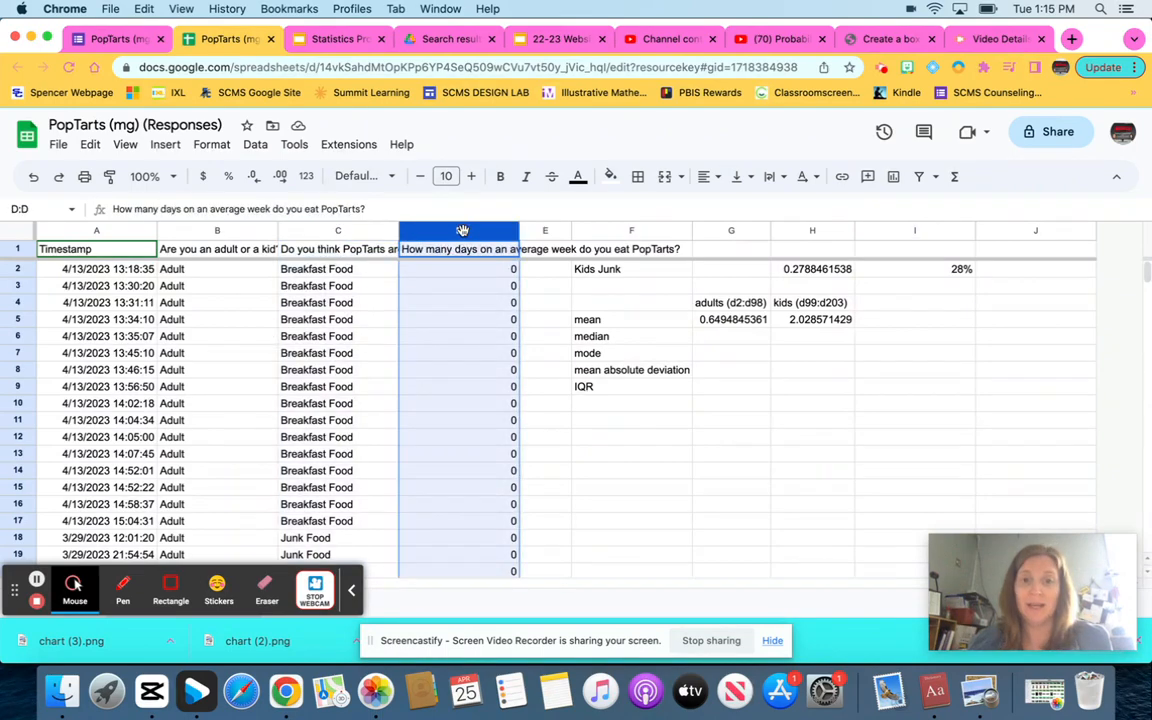
click(456, 270)
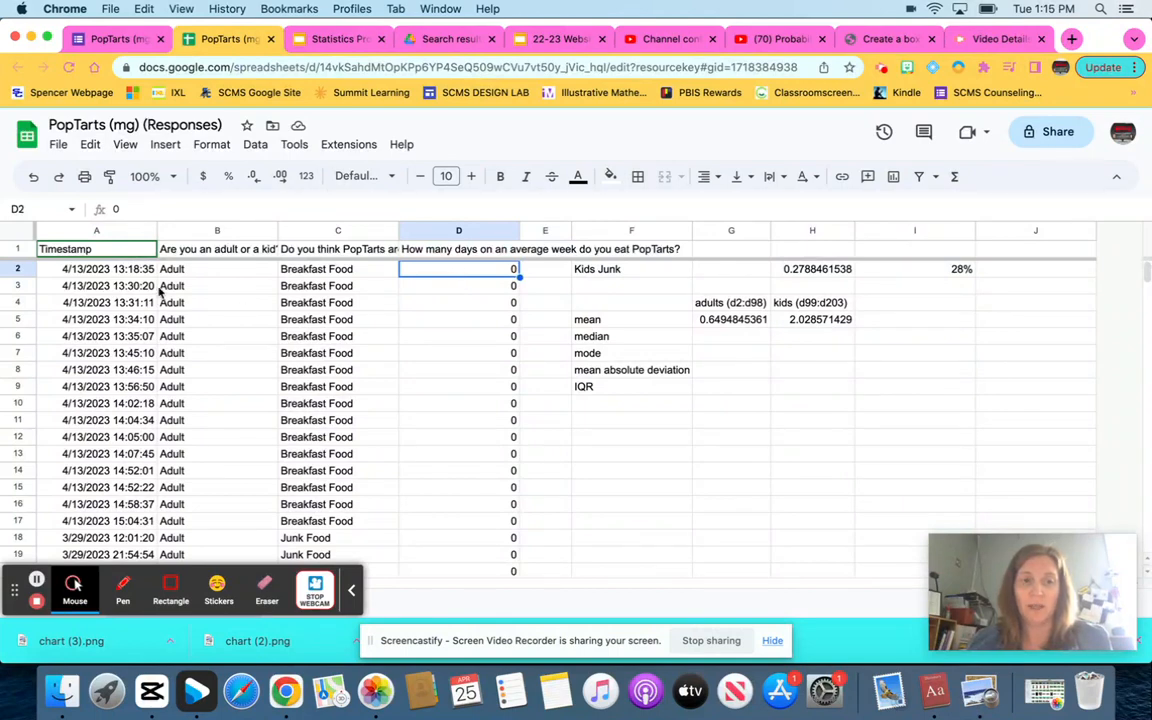
click(27, 209)
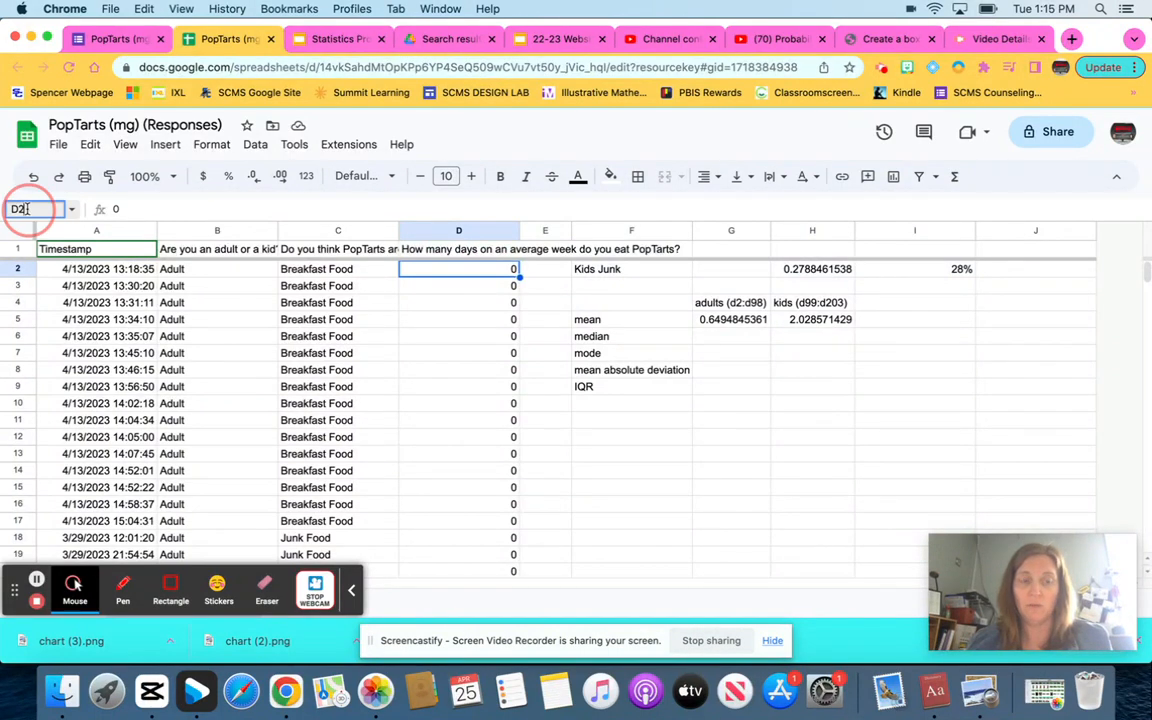
scroll(466, 419, down, 10)
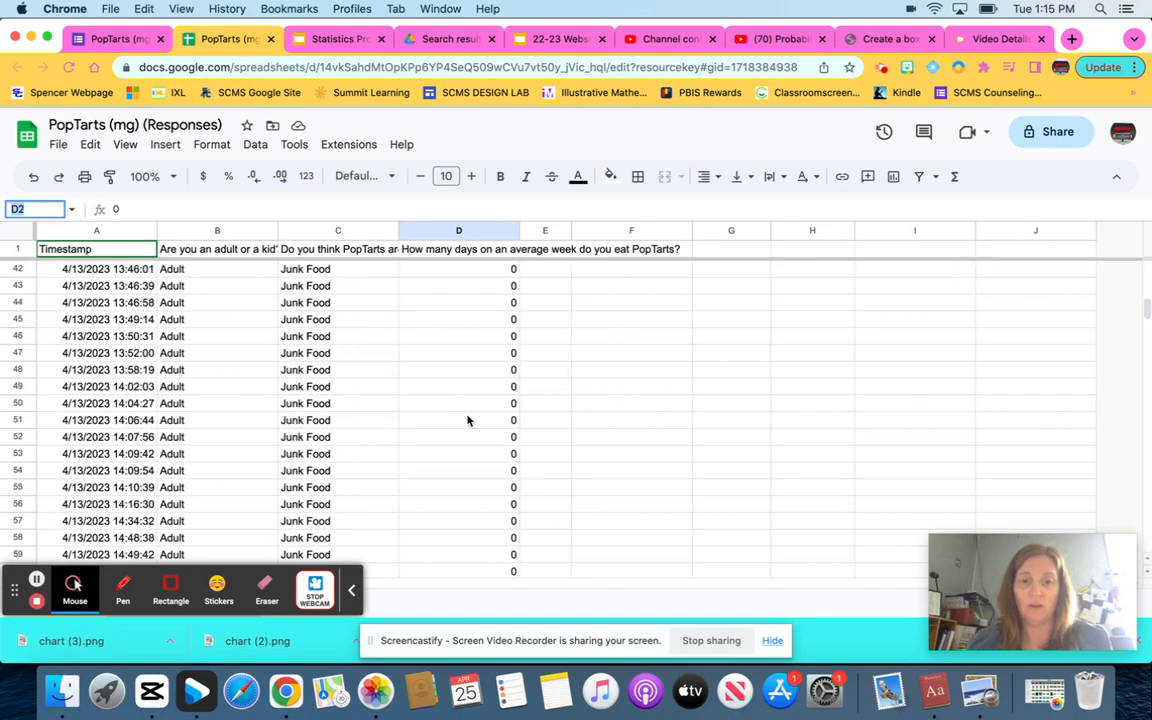
scroll(466, 419, down, 12)
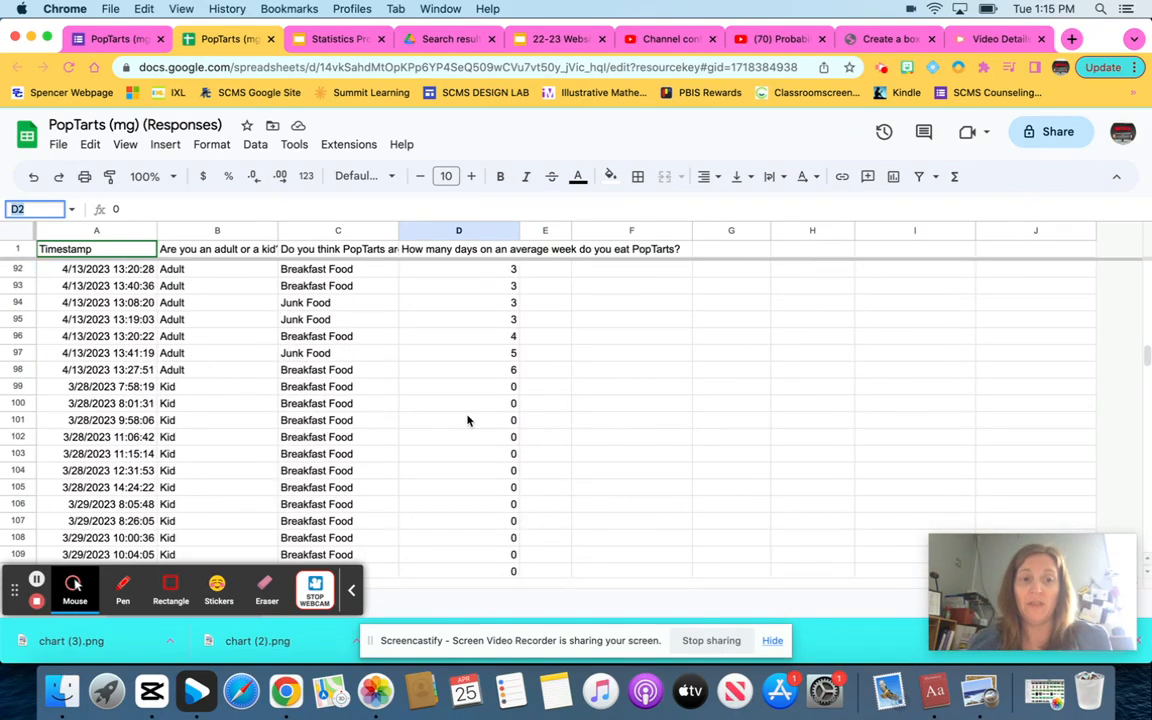
click(500, 372)
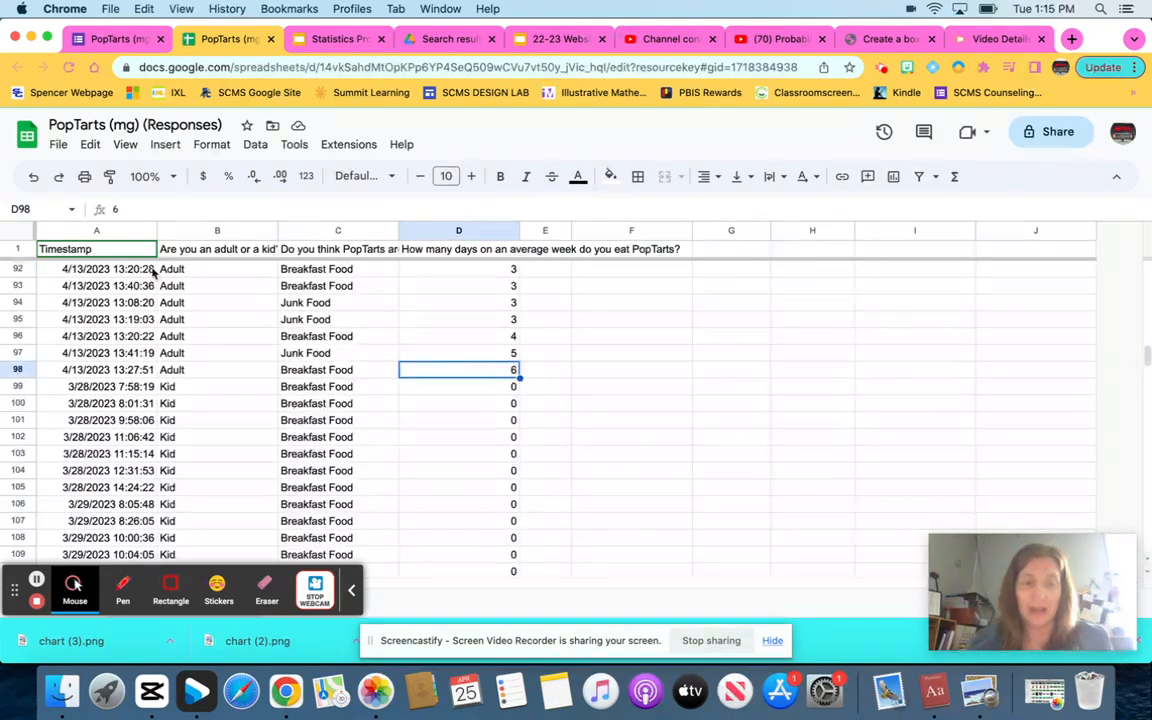
click(30, 209)
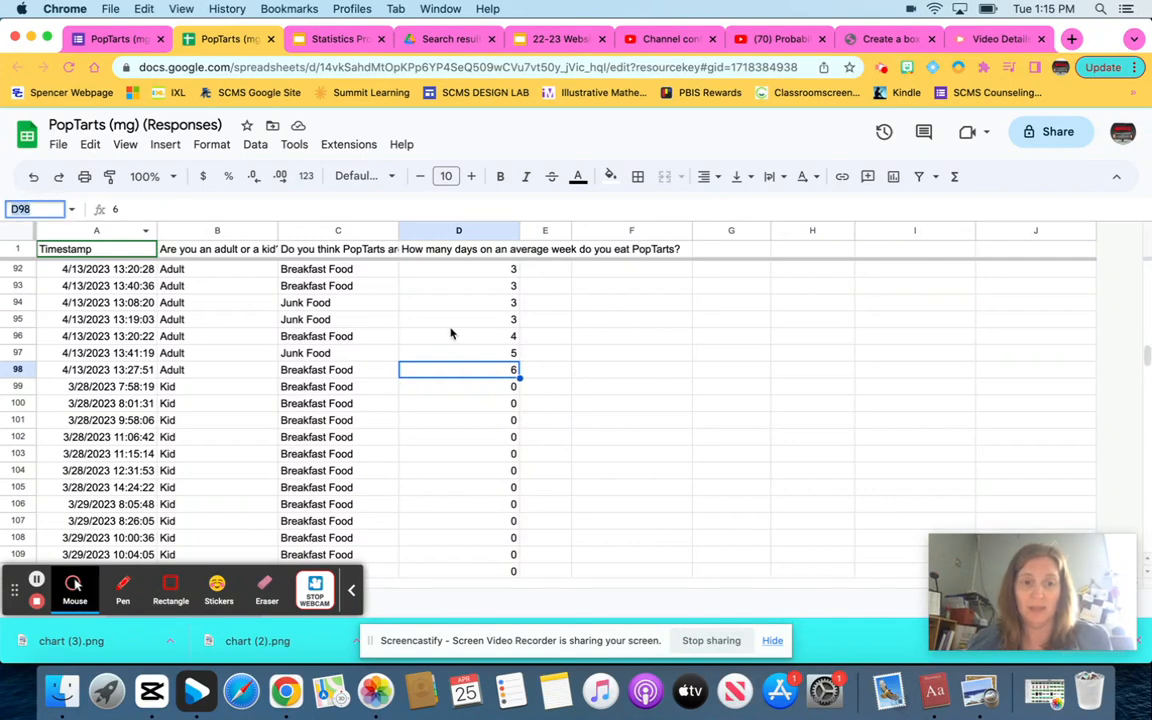
Check the first and last kid cell references in column D against the range noted in the kids heading
click(473, 391)
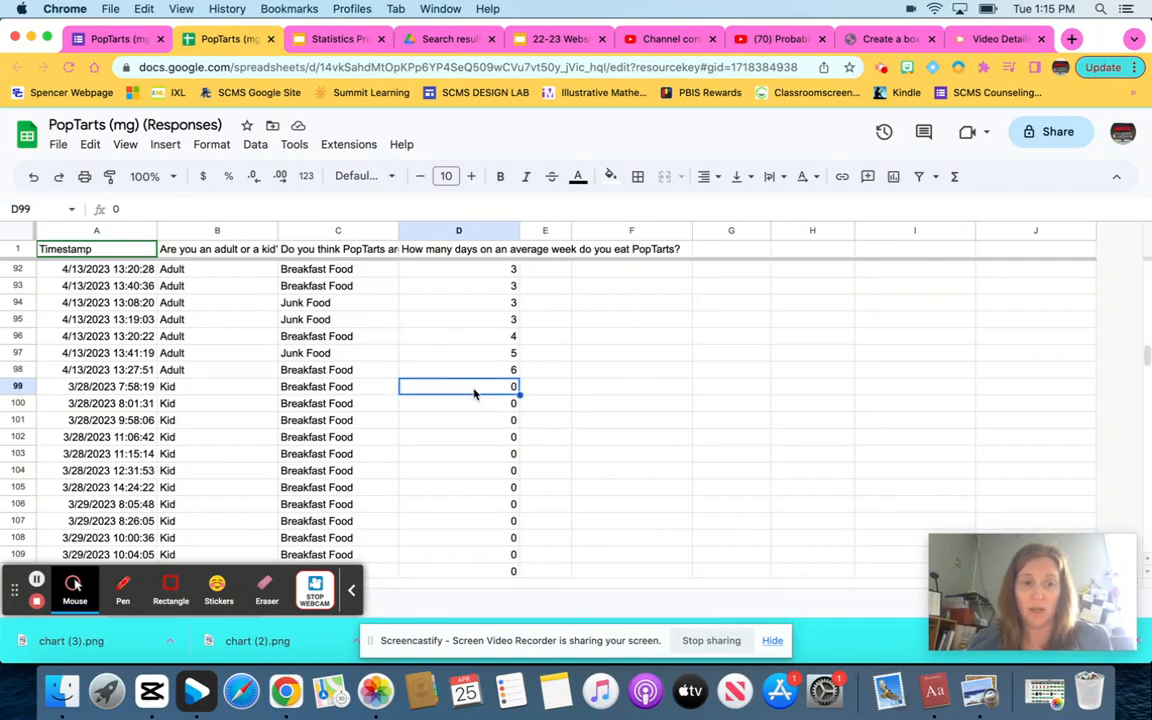
scroll(481, 506, down, 15)
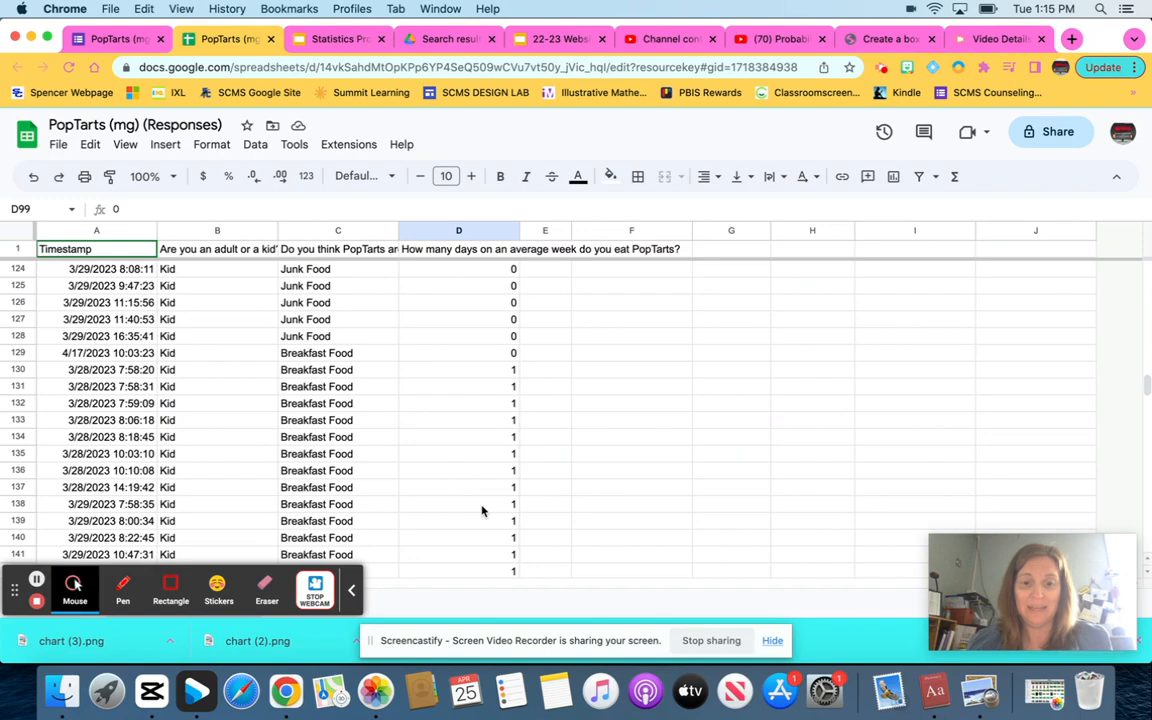
scroll(481, 508, down, 10)
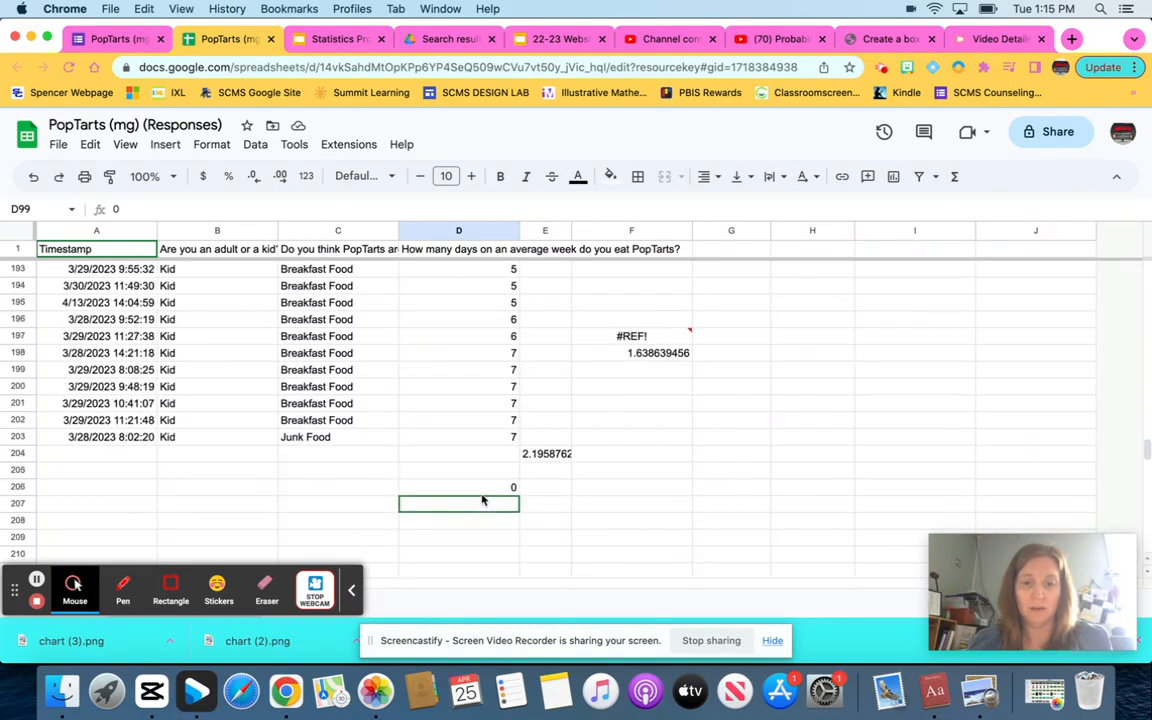
click(491, 441)
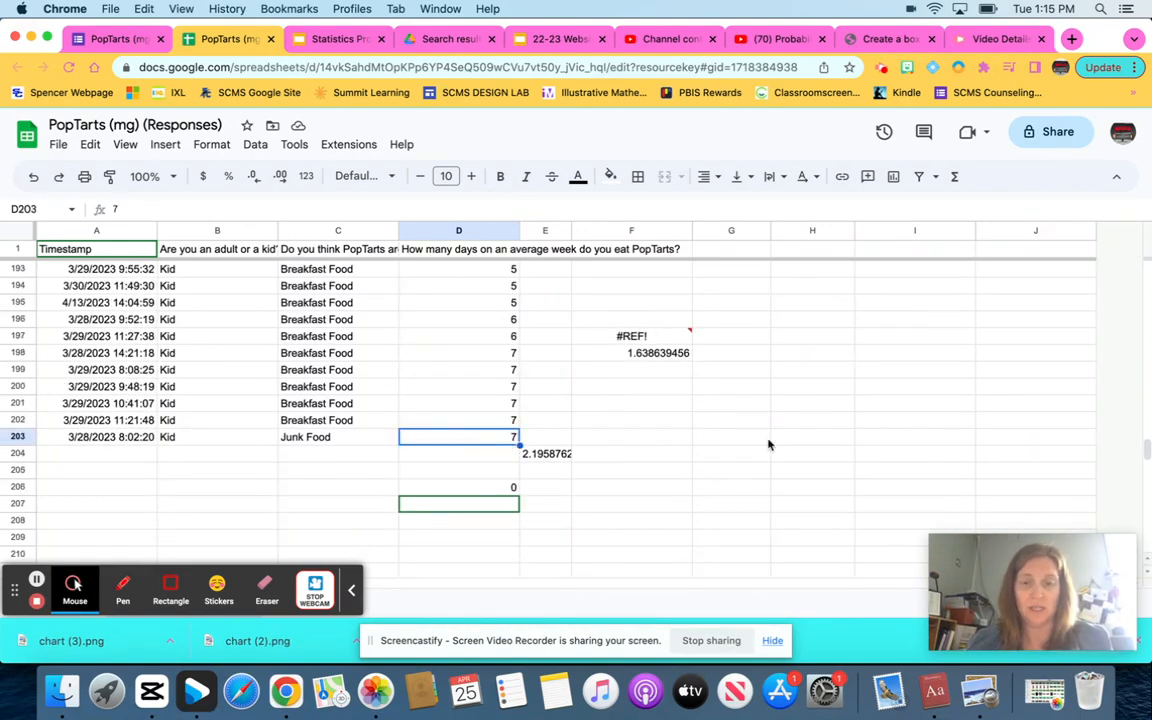
scroll(767, 443, up, 15)
scroll(768, 444, up, 20)
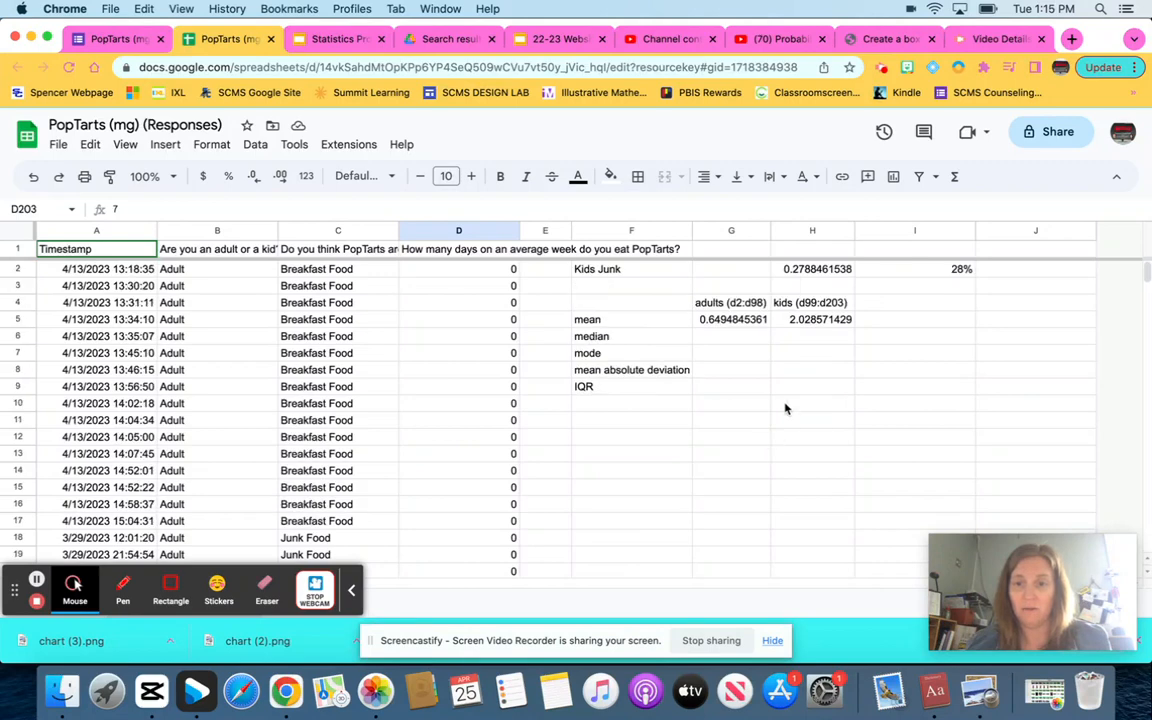
click(826, 311)
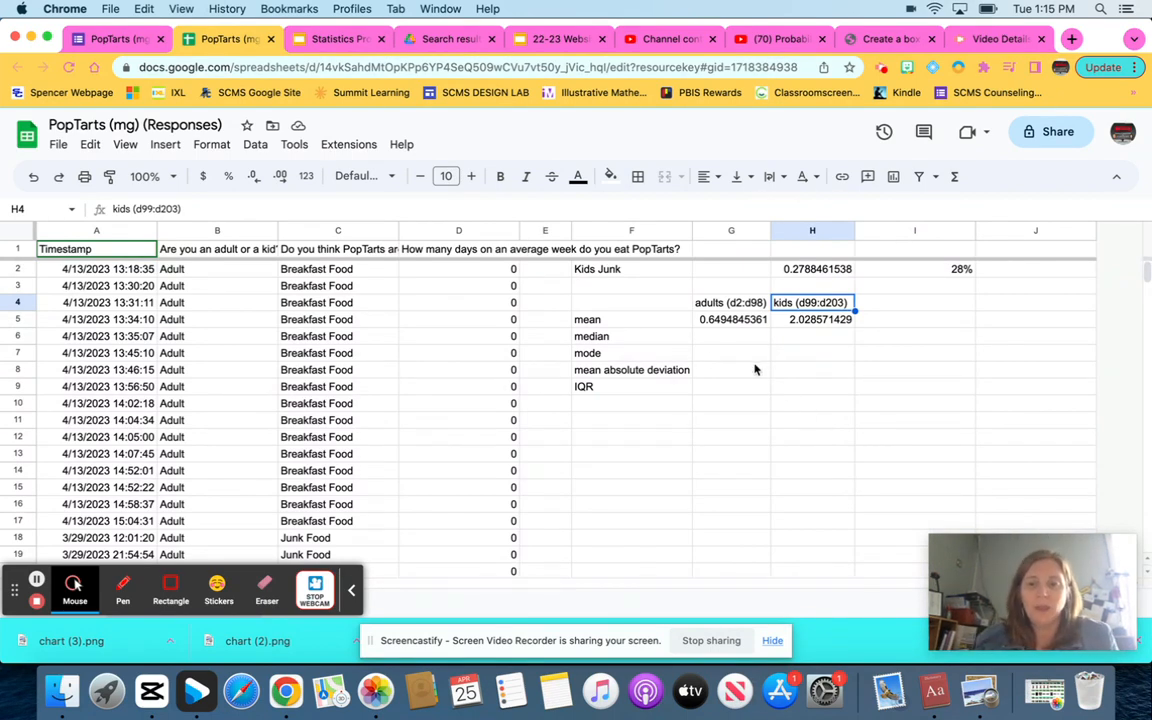
click(722, 337)
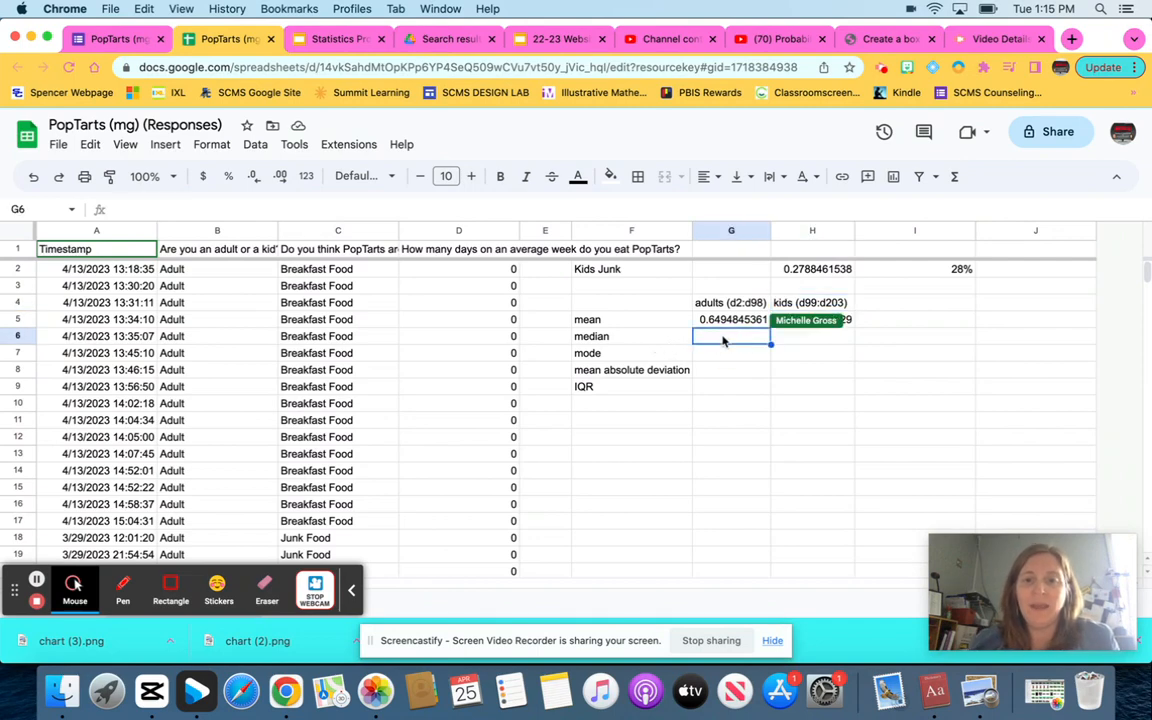
click(934, 309)
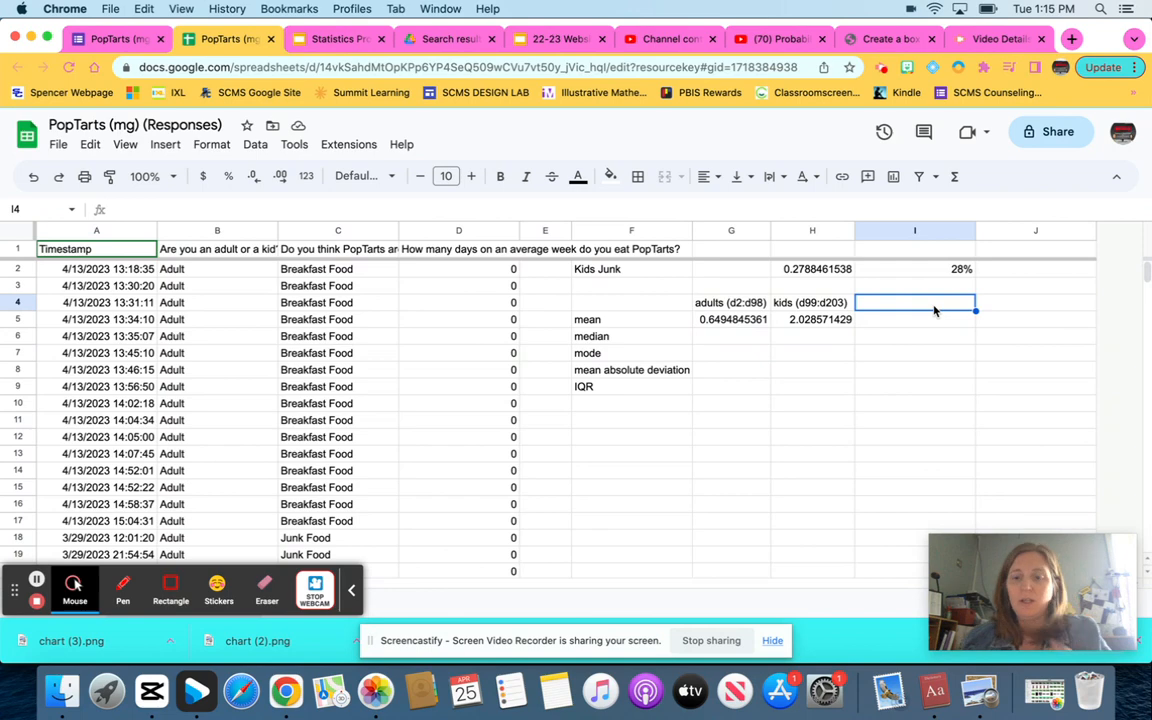
text(=)
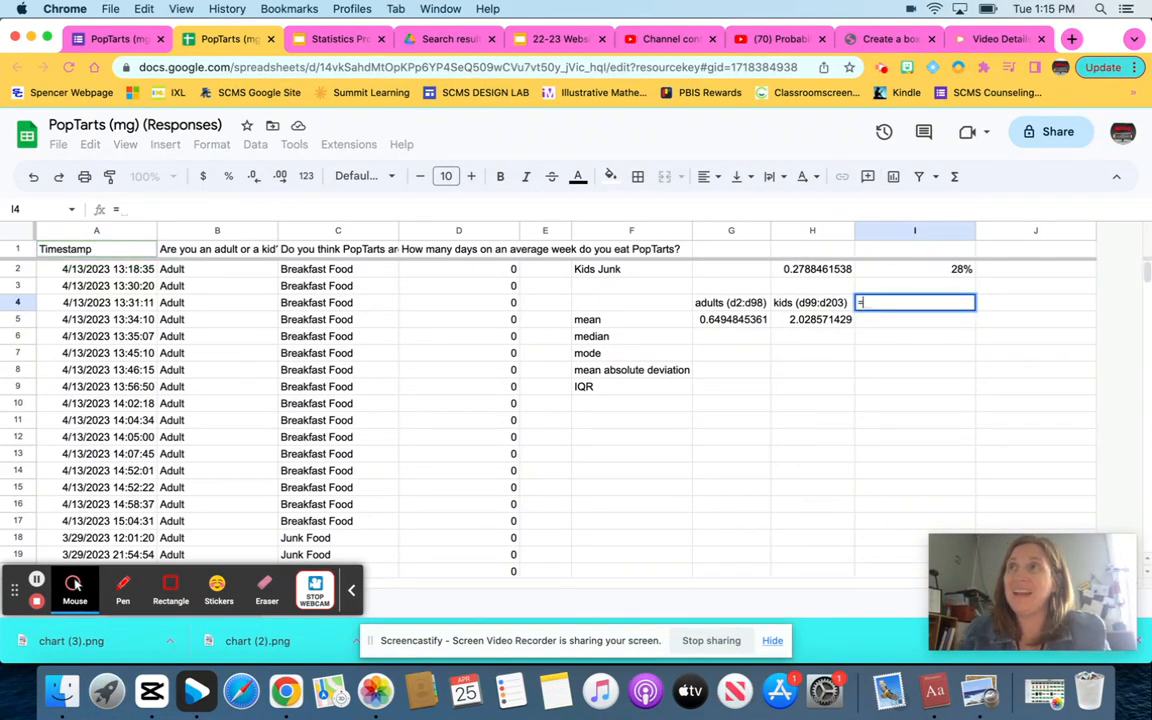
text(median)
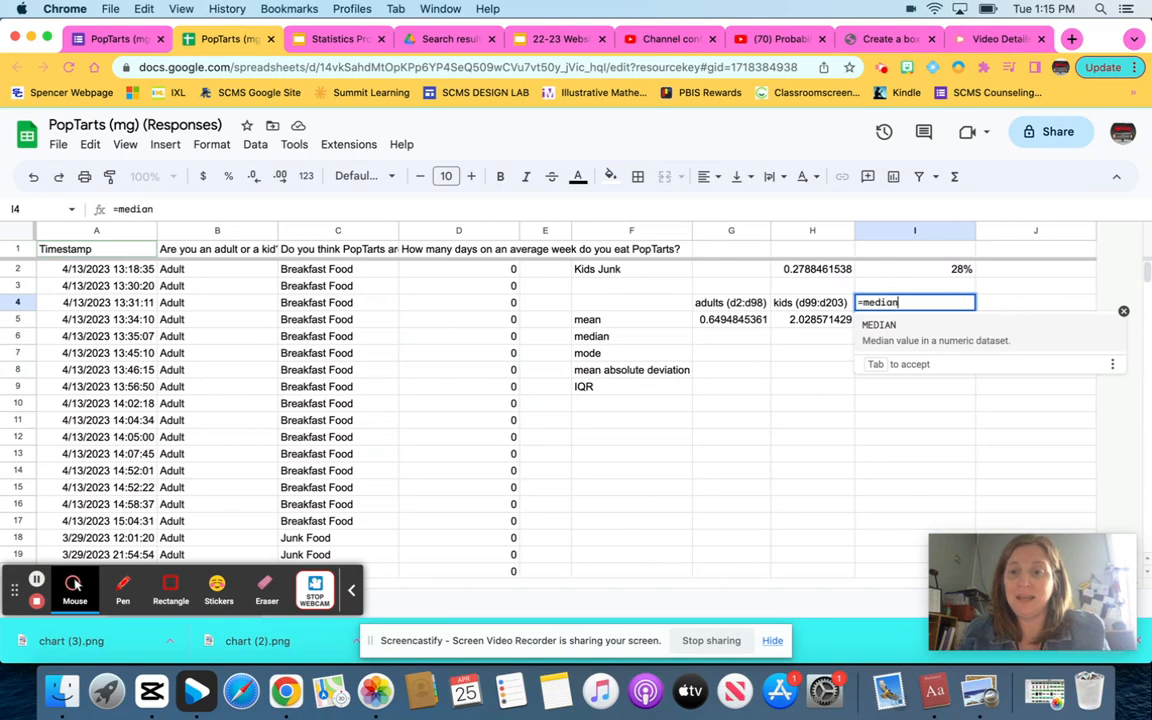
text(()
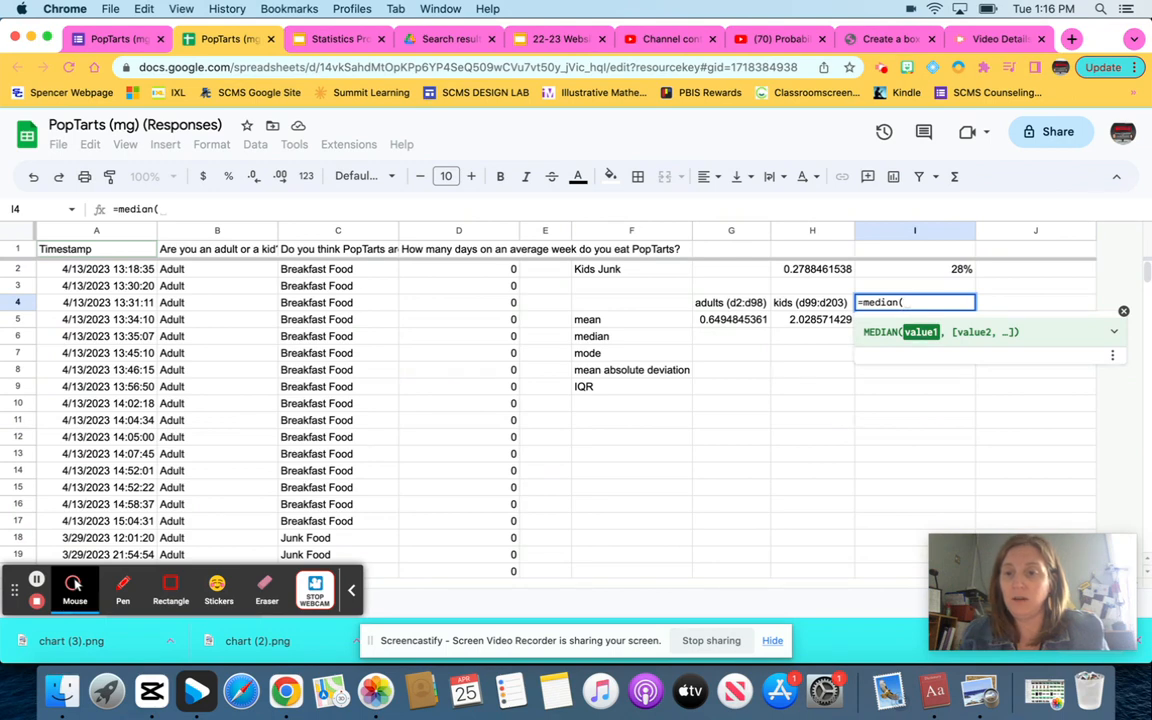
click(816, 371)
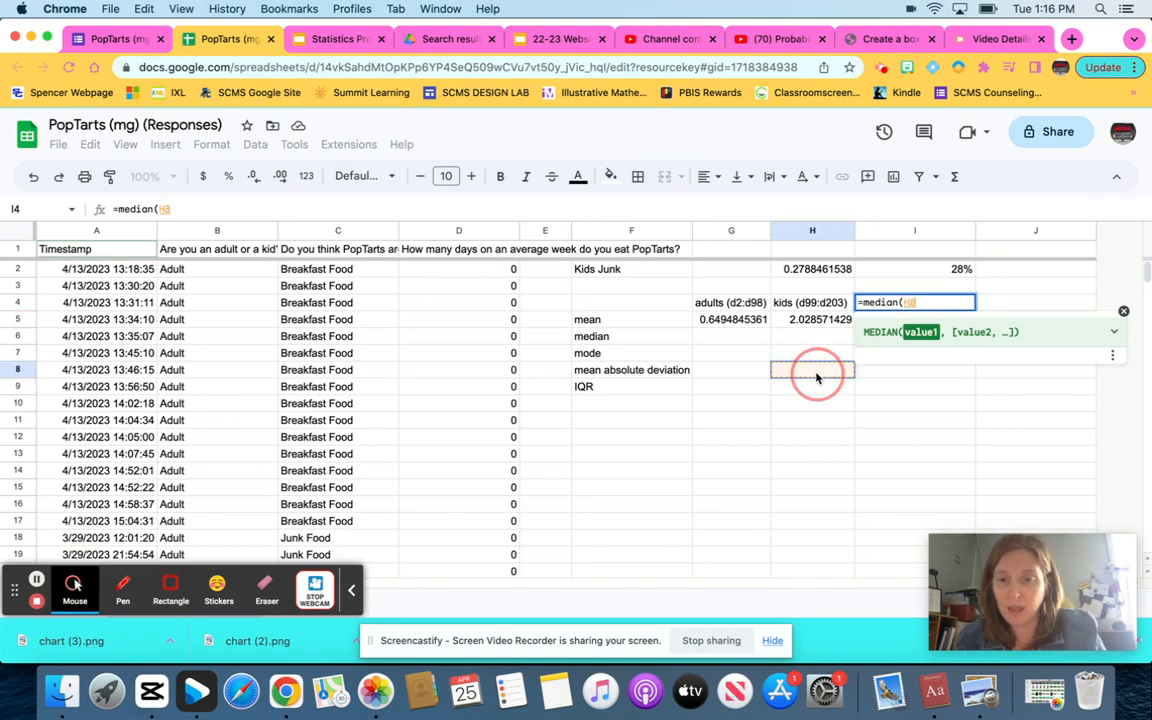
click(716, 339)
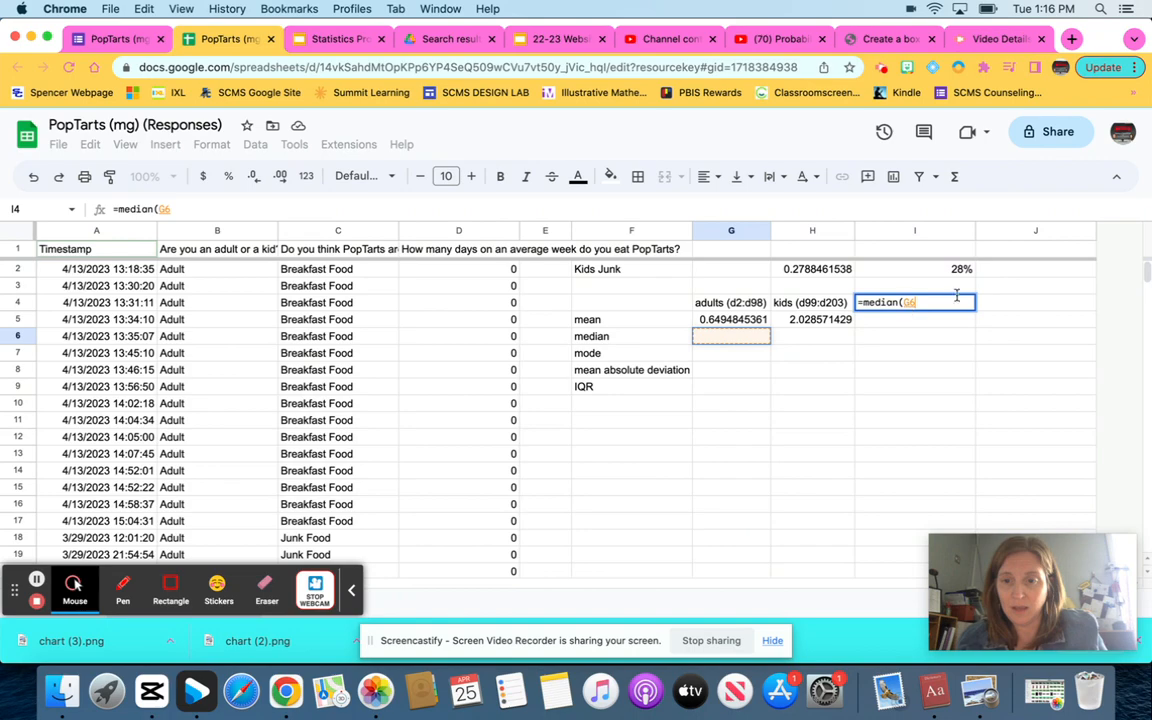
click(880, 302)
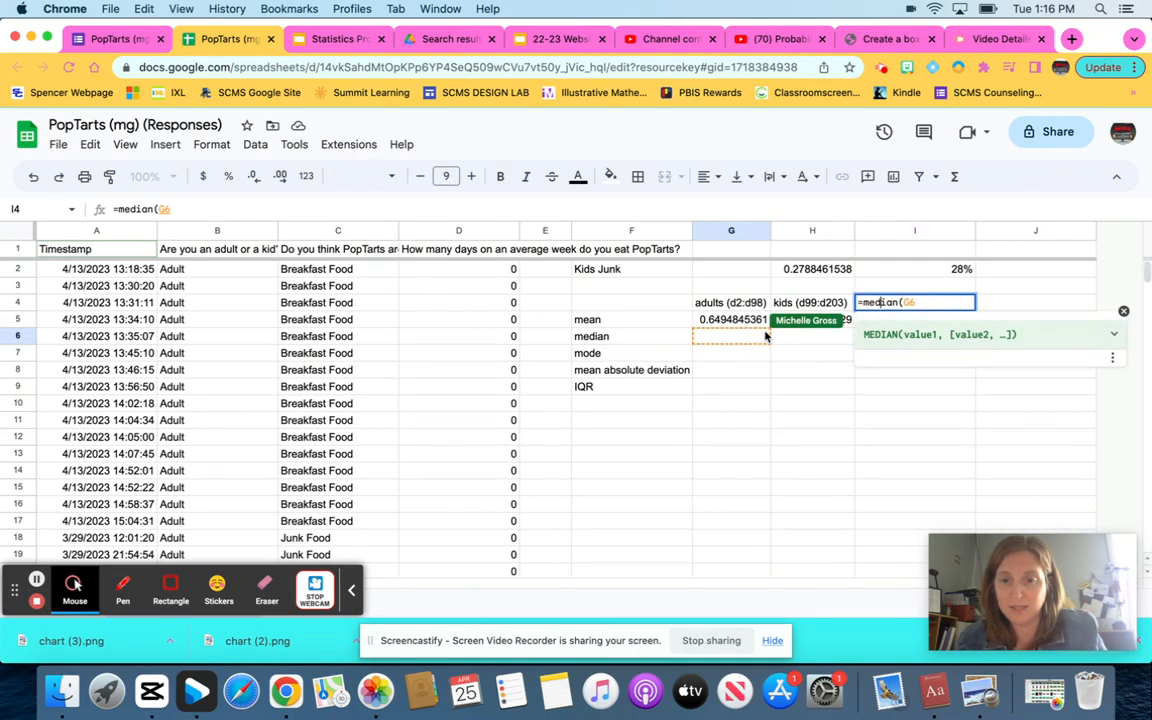
click(738, 338)
text(=)
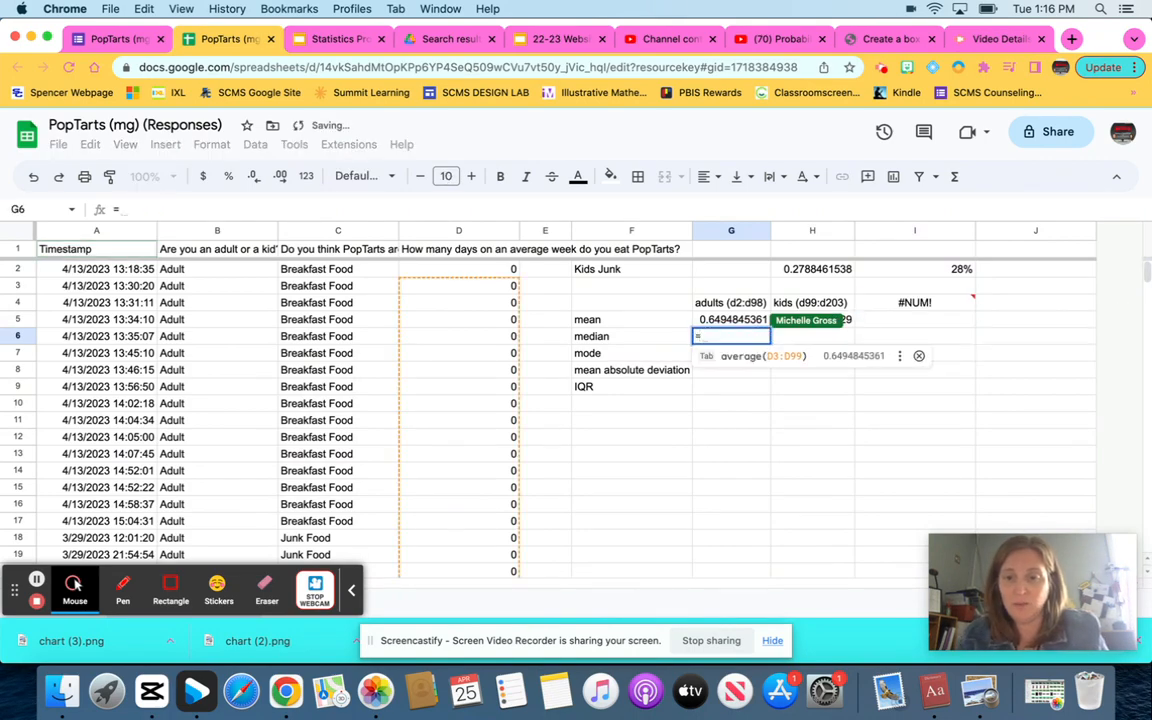
click(940, 305)
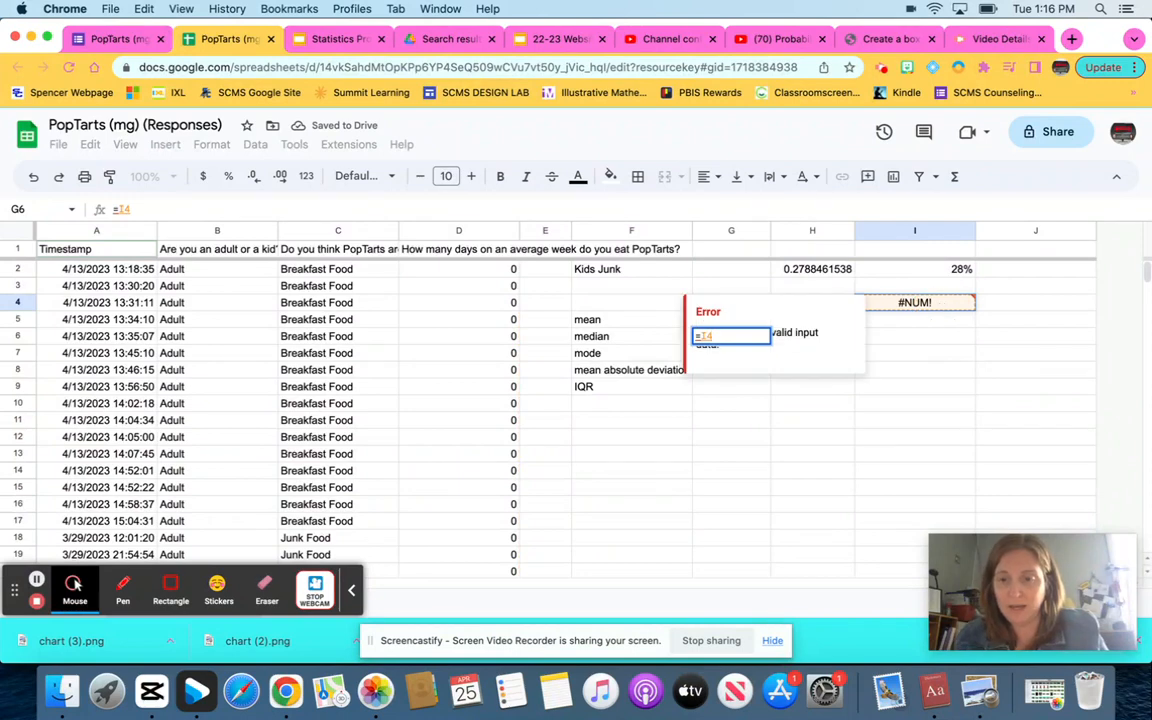
key(BackSpace)
click(946, 305)
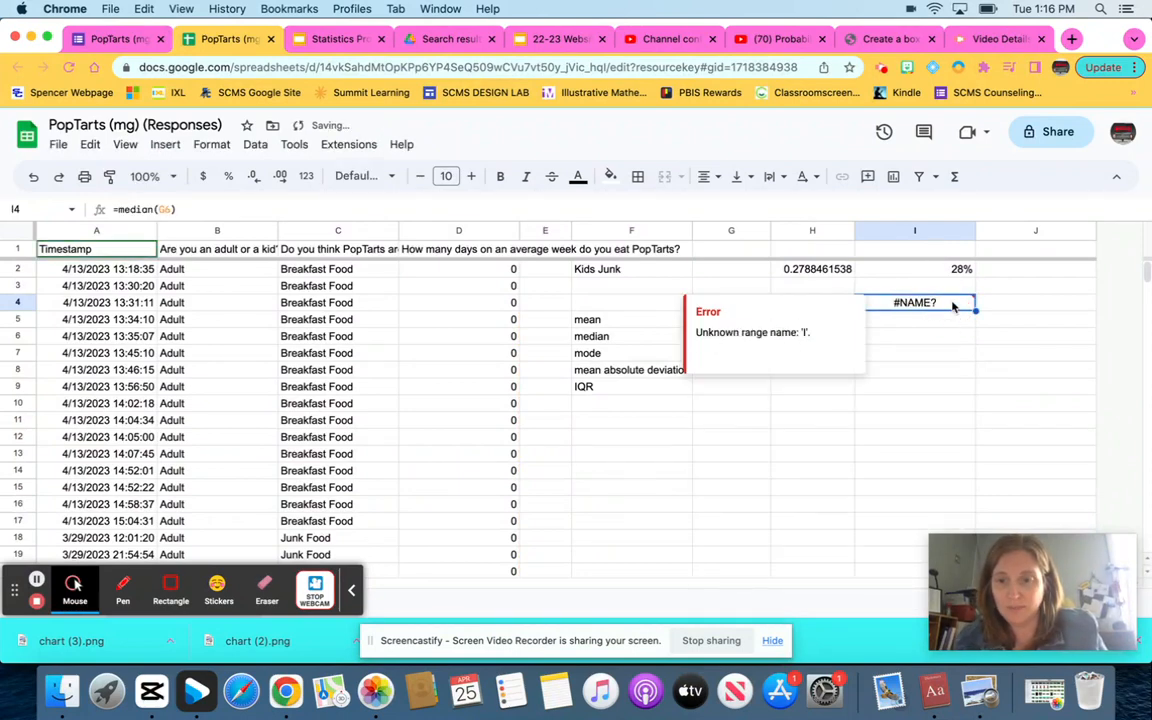
click(937, 310)
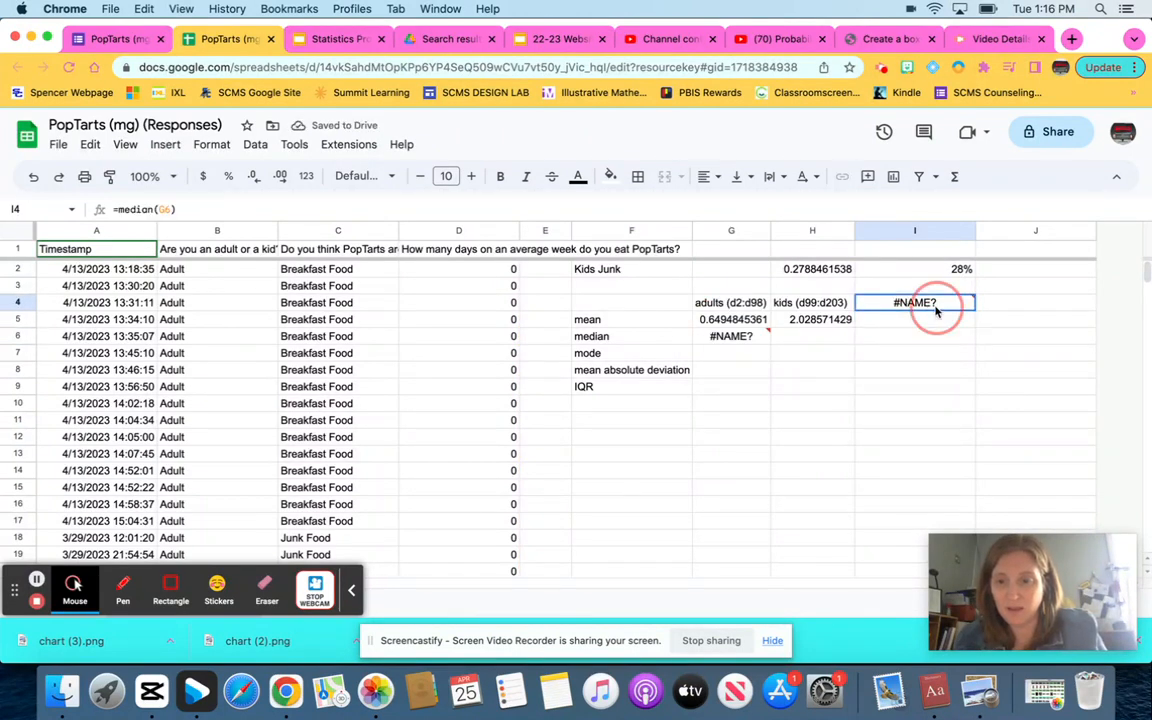
key(BackSpace)
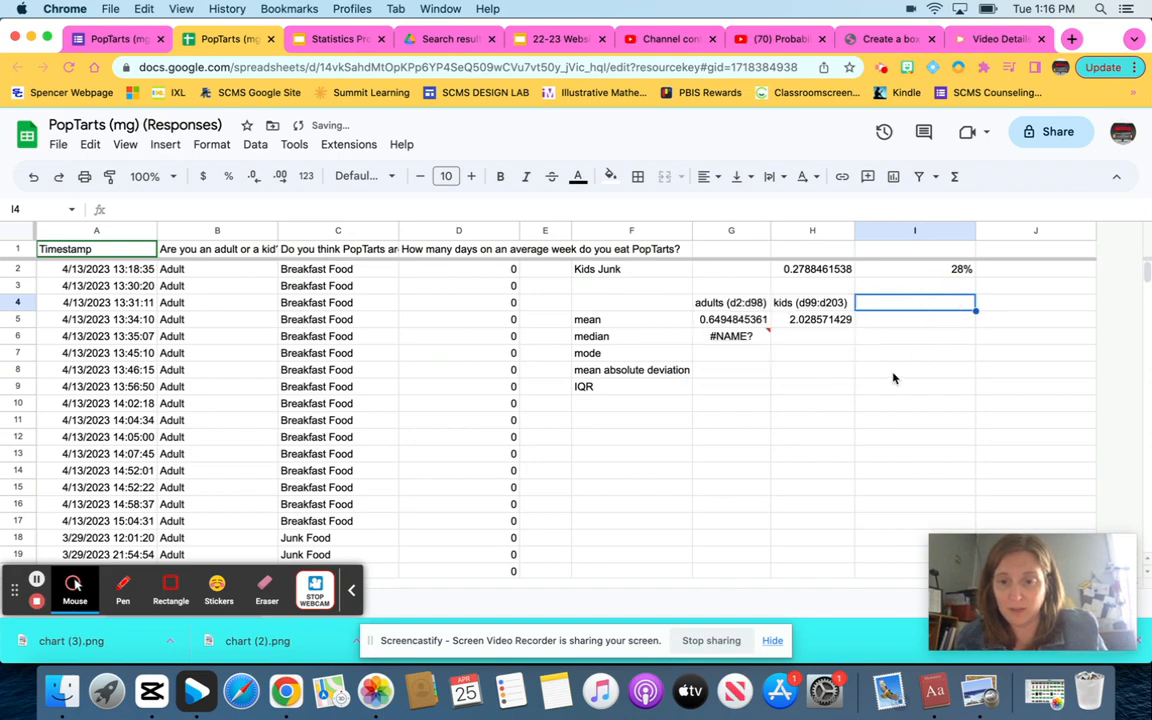
Calculate the adults' median in G6 with the formula =median(d2:d98)
click(740, 336)
text(=)
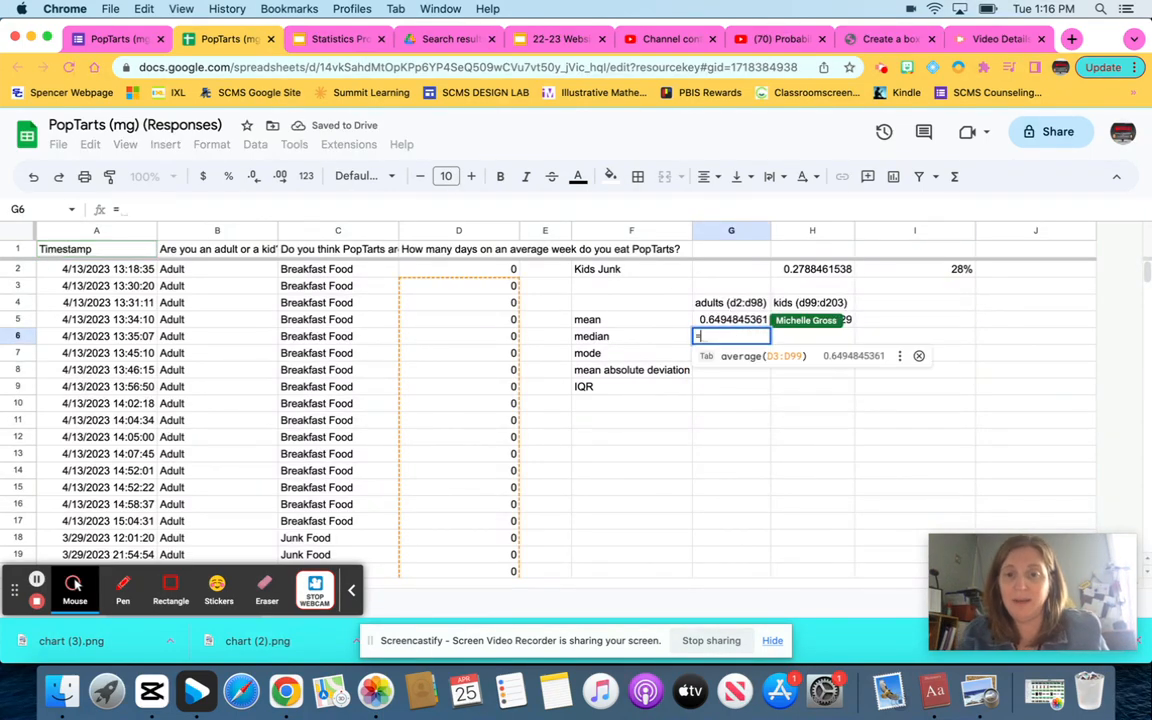
text(med)
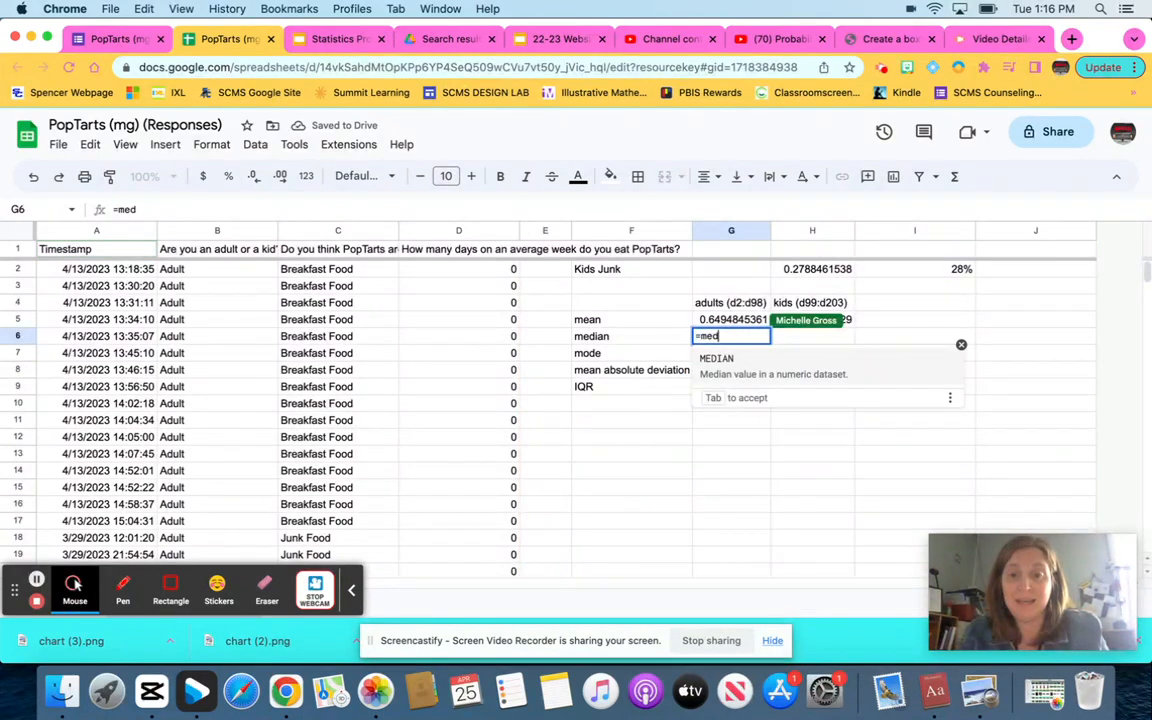
text(ian)
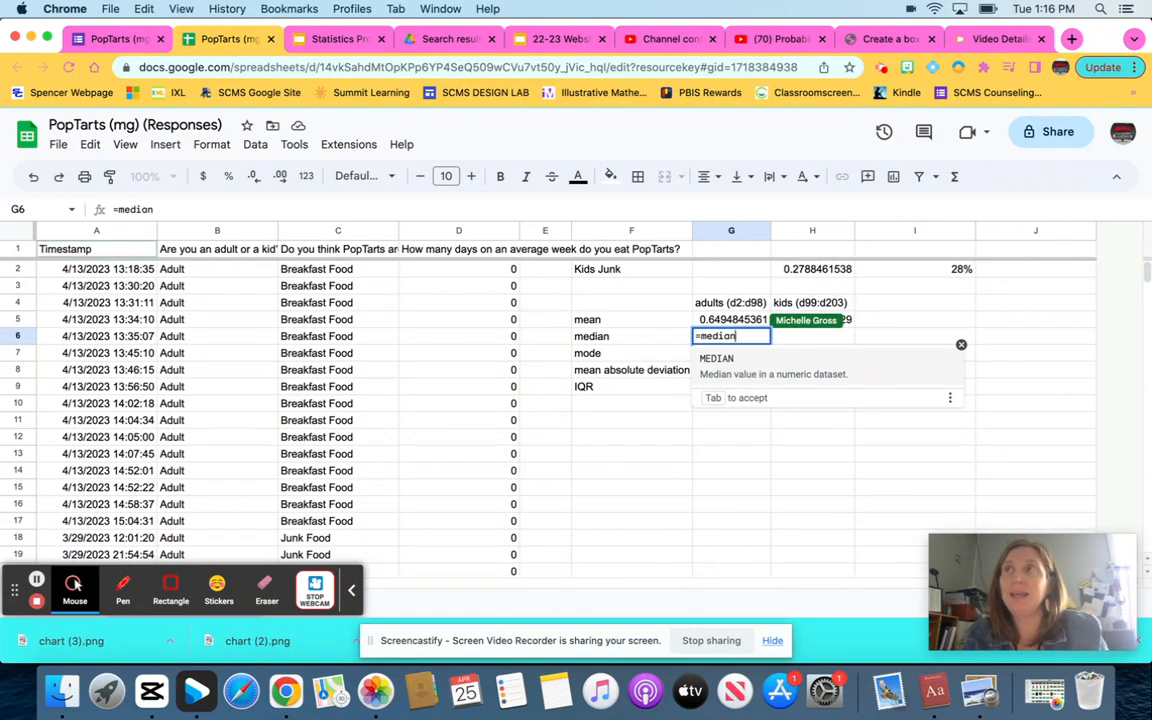
text(()
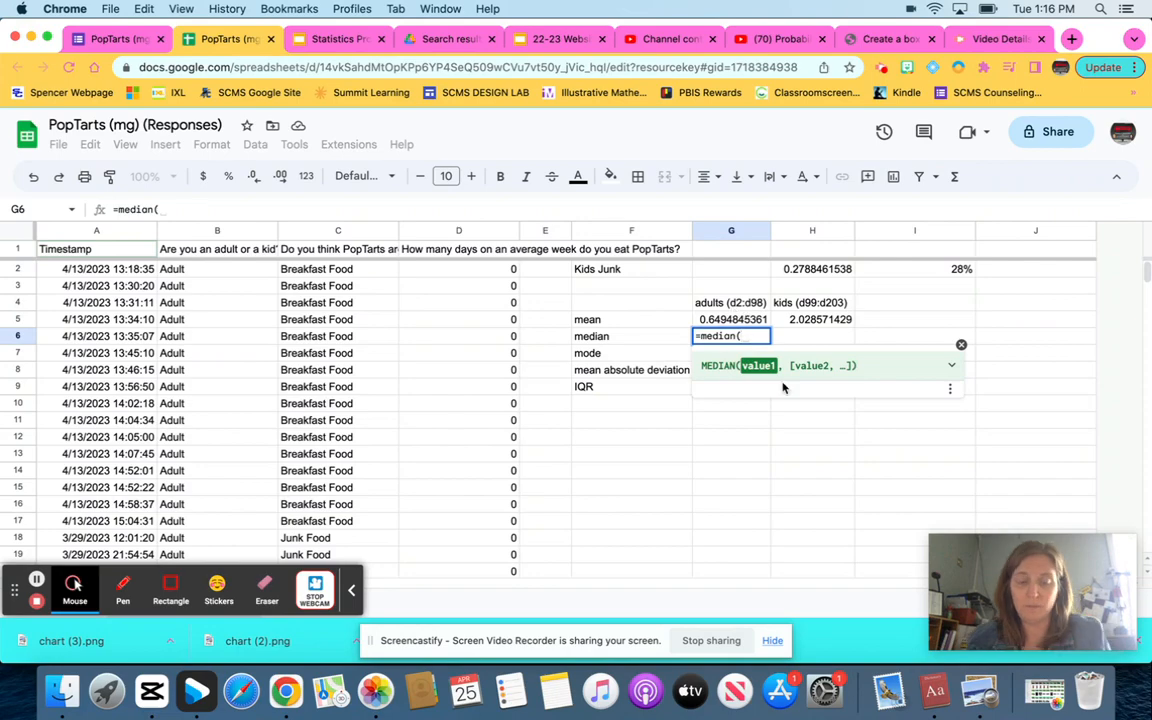
text(d2)
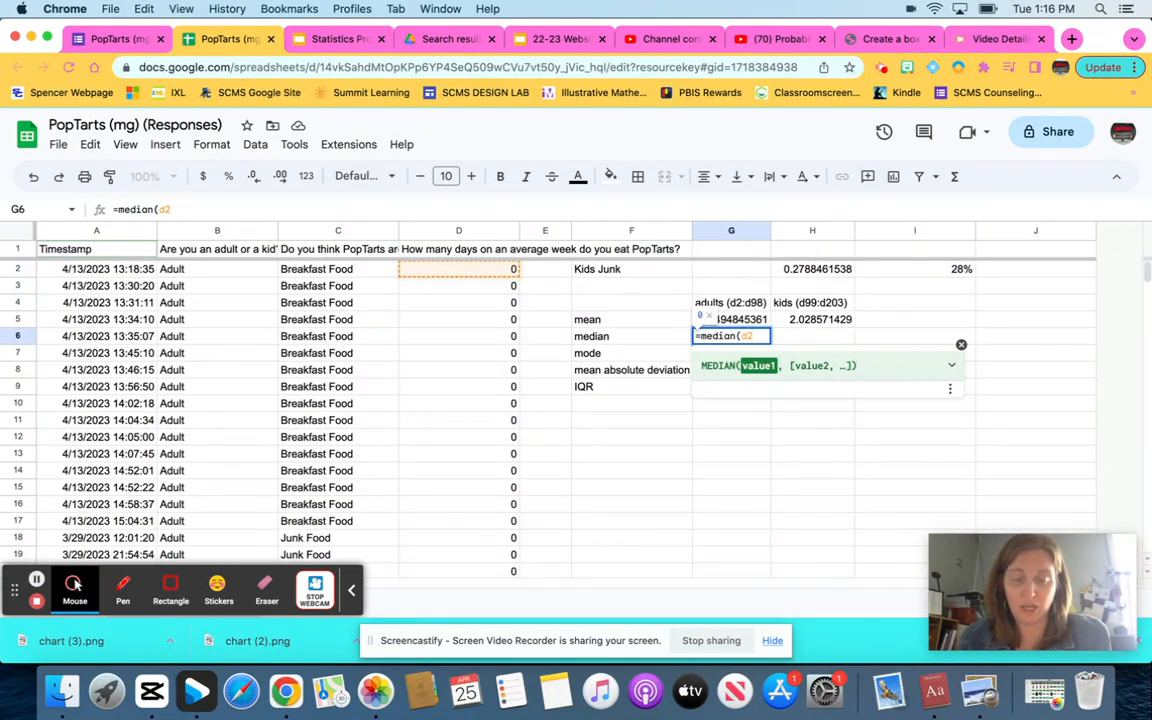
text(:)
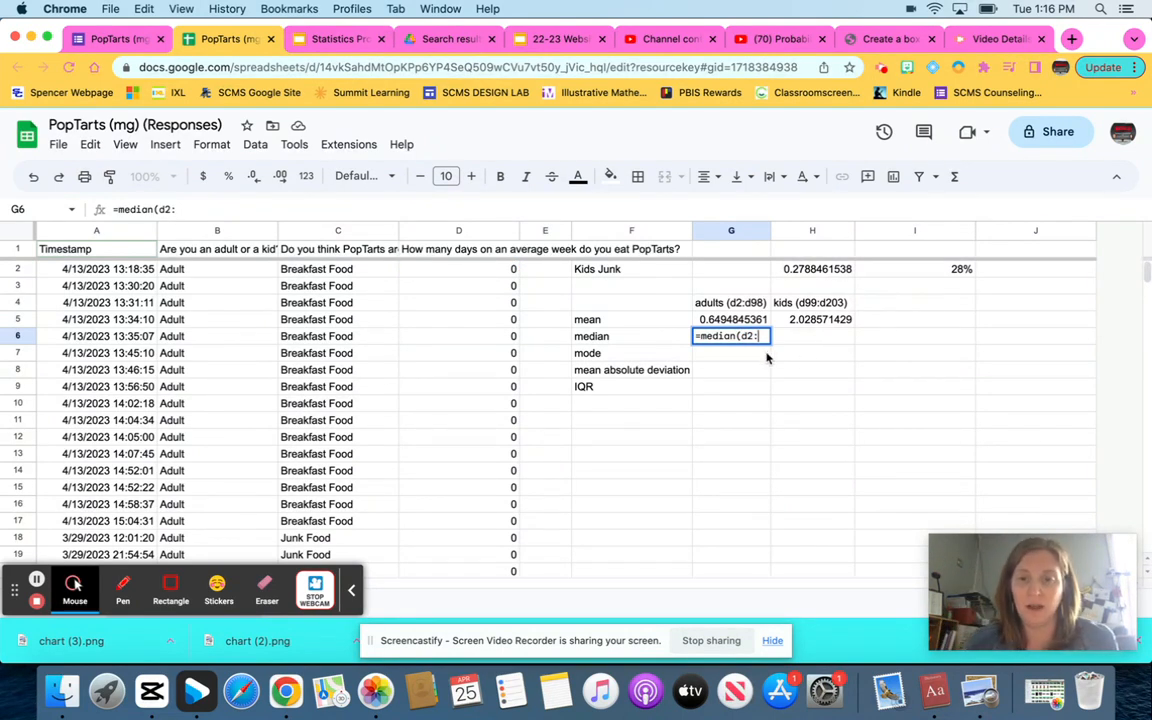
text(d98))
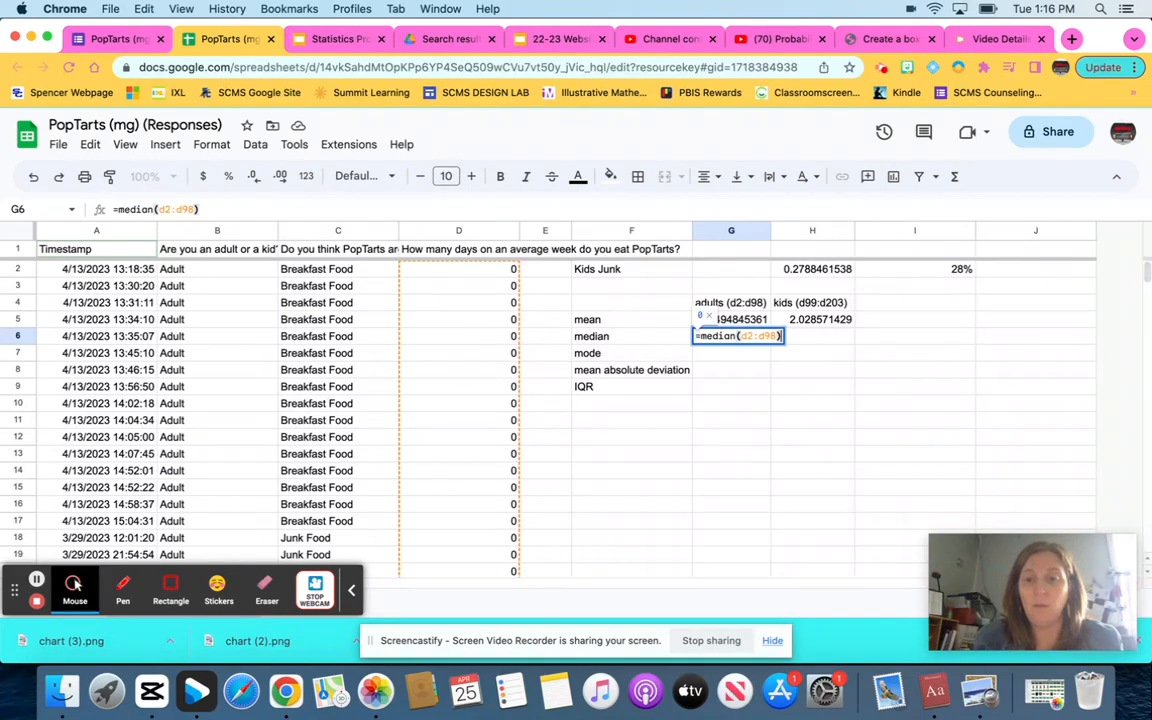
key(Return)
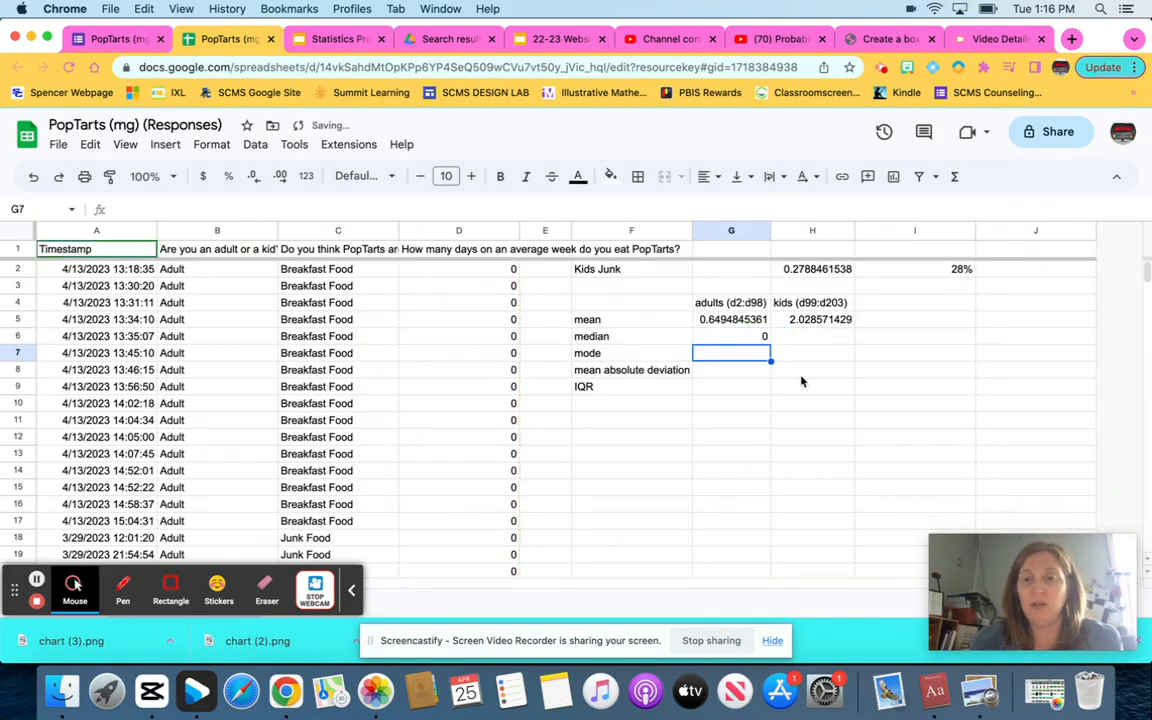
click(734, 340)
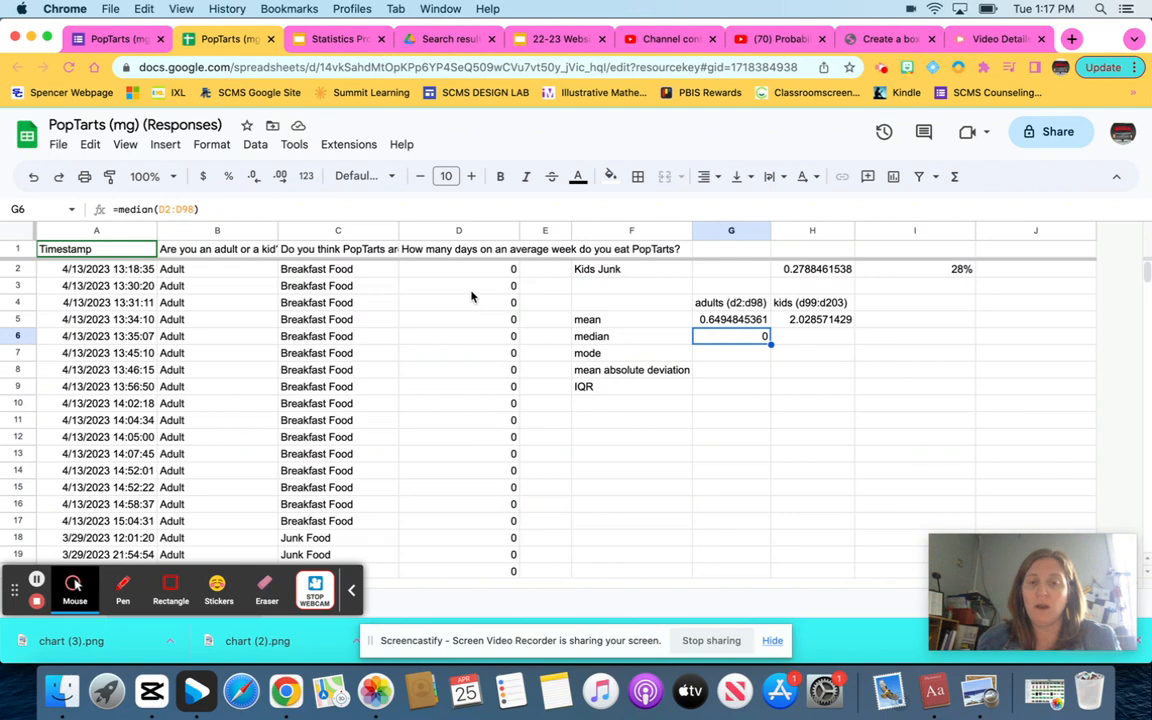
Change the first adult response in D2 to "0 days"
click(495, 270)
double_click(492, 274)
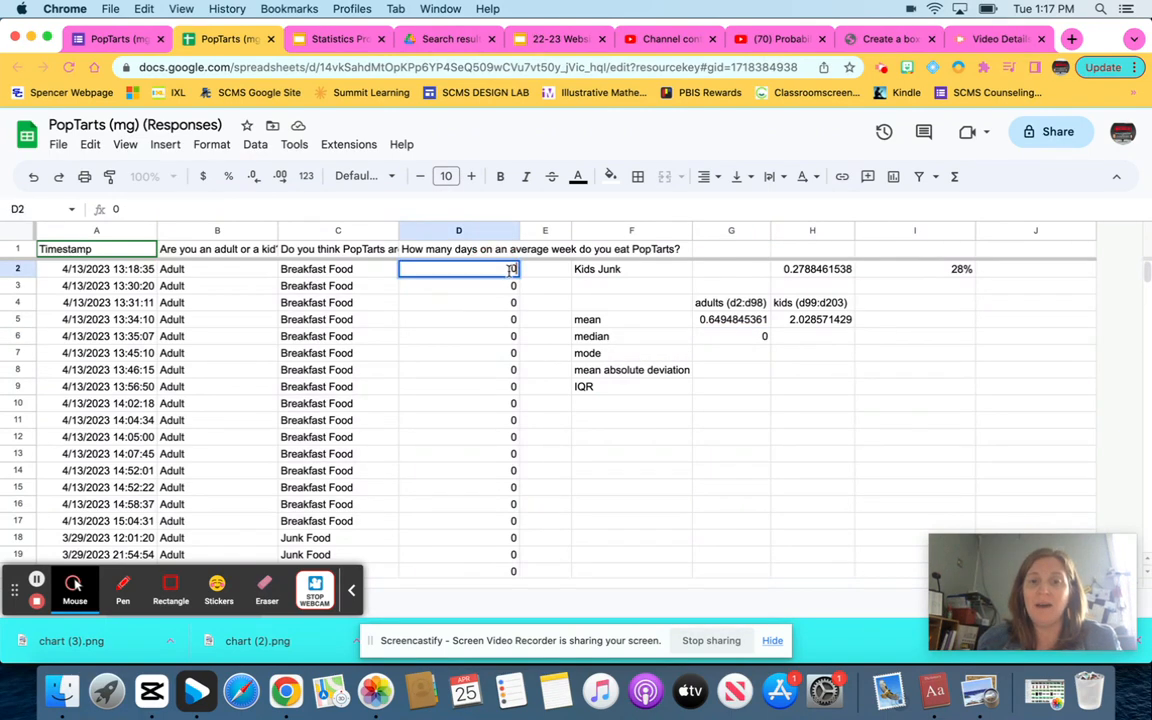
text(days)
key(Return)
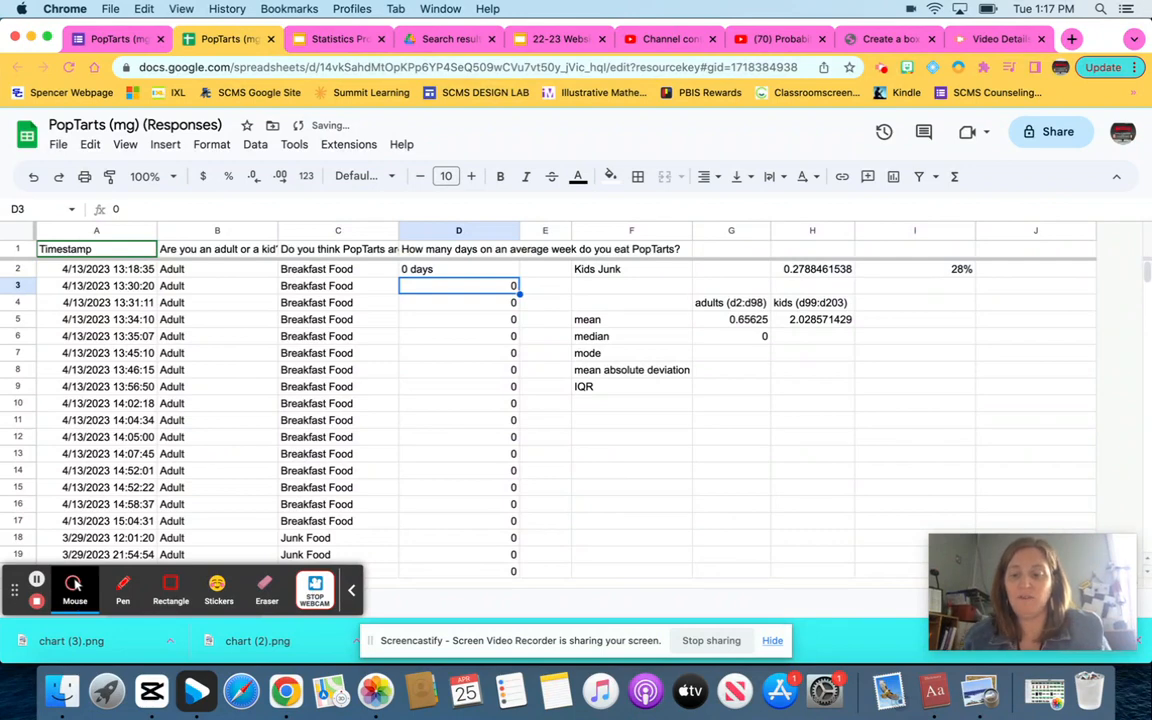
Set the first adult response in D2 back to the plain number 0
click(492, 273)
text(0)
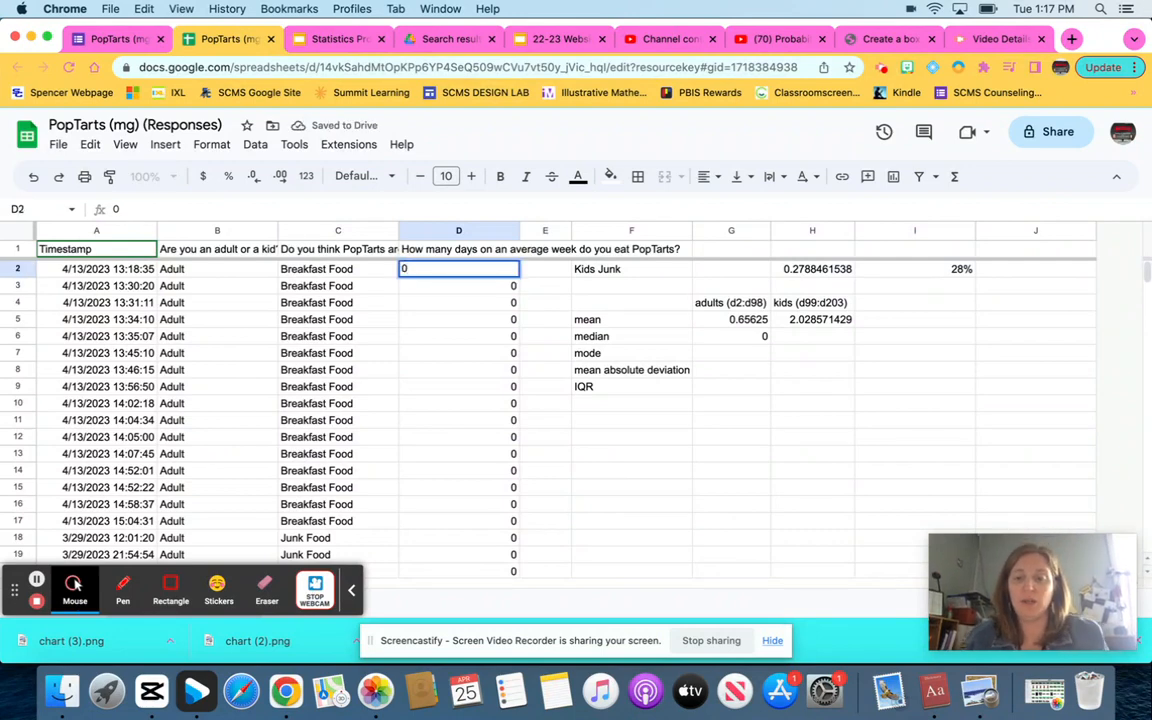
key(Return)
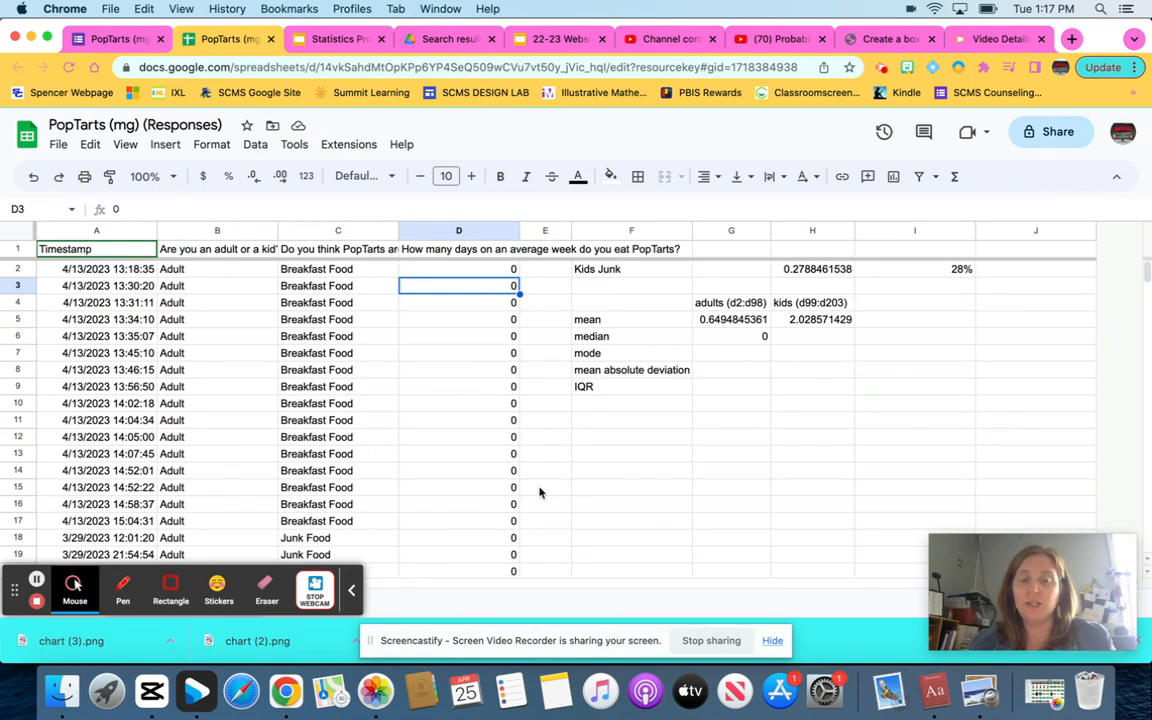
Check the days-per-week heading, the first response below it and the adults' median formula in G6
click(453, 252)
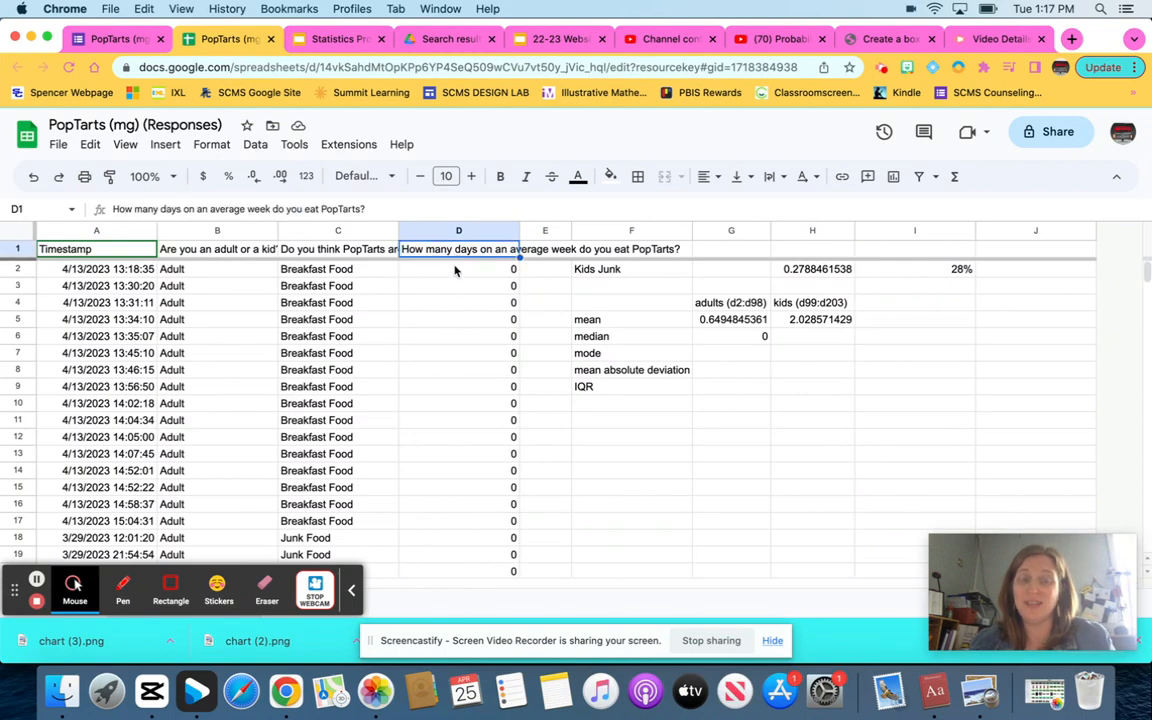
click(455, 272)
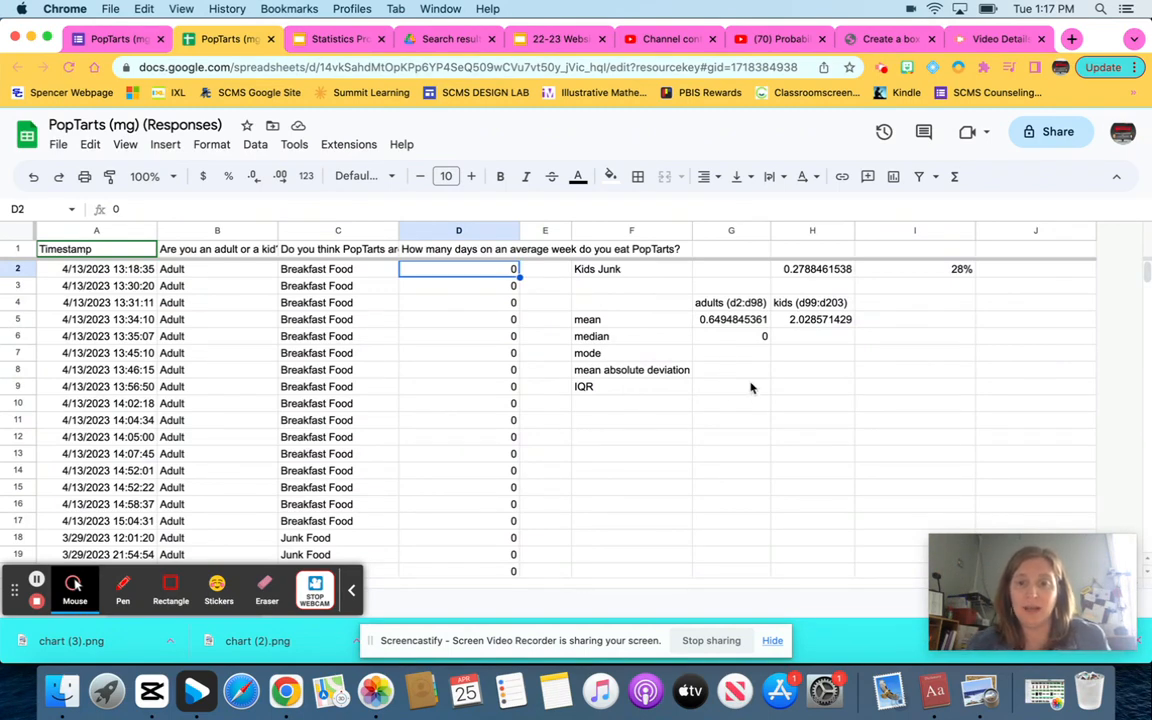
click(719, 337)
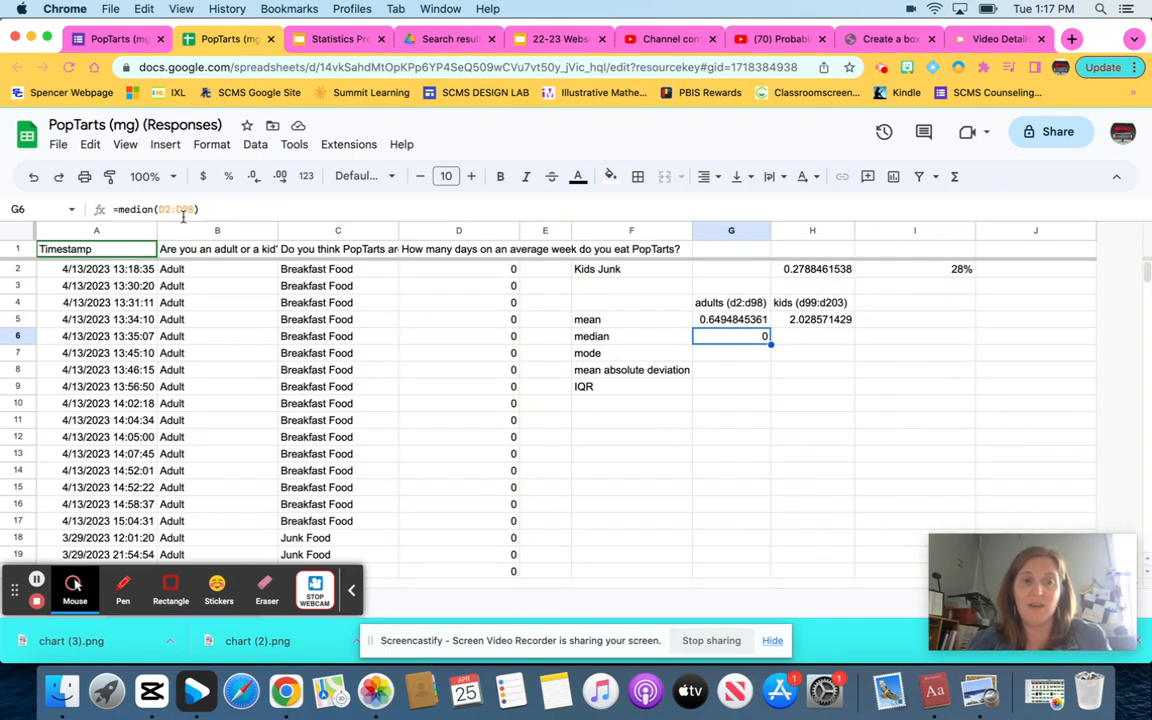
Calculate the kids' median in H6 with the formula =median(d99:d203), ignoring the suggested autofill
click(809, 340)
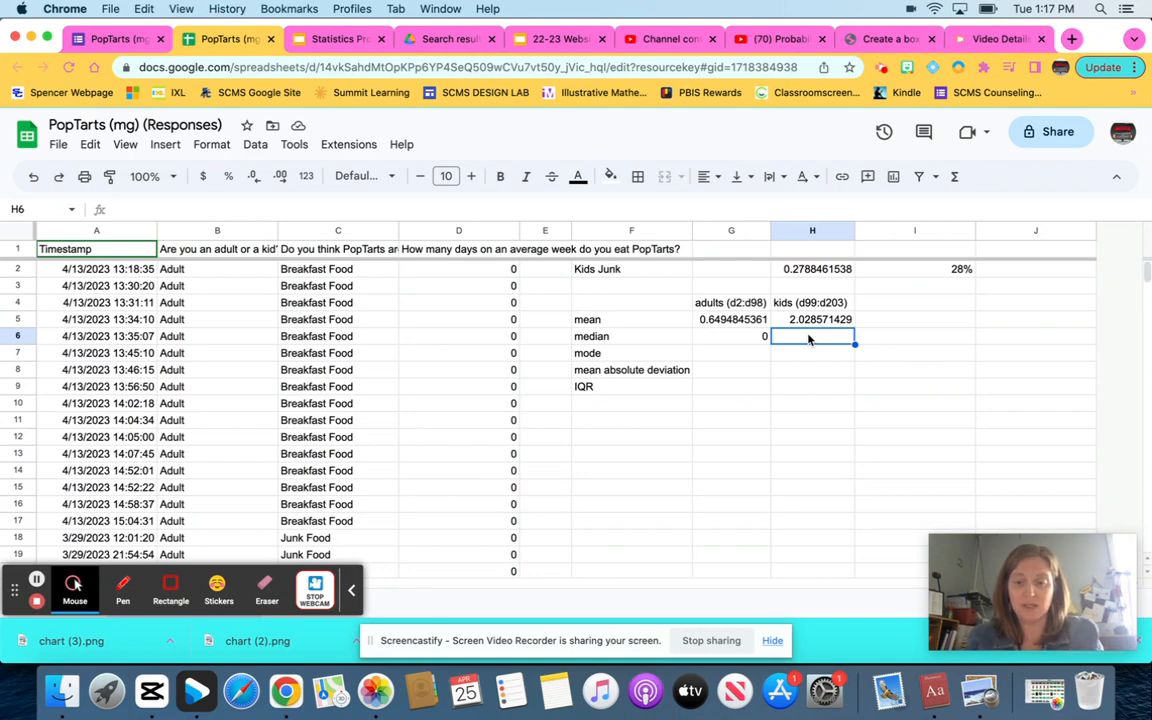
text(=median()
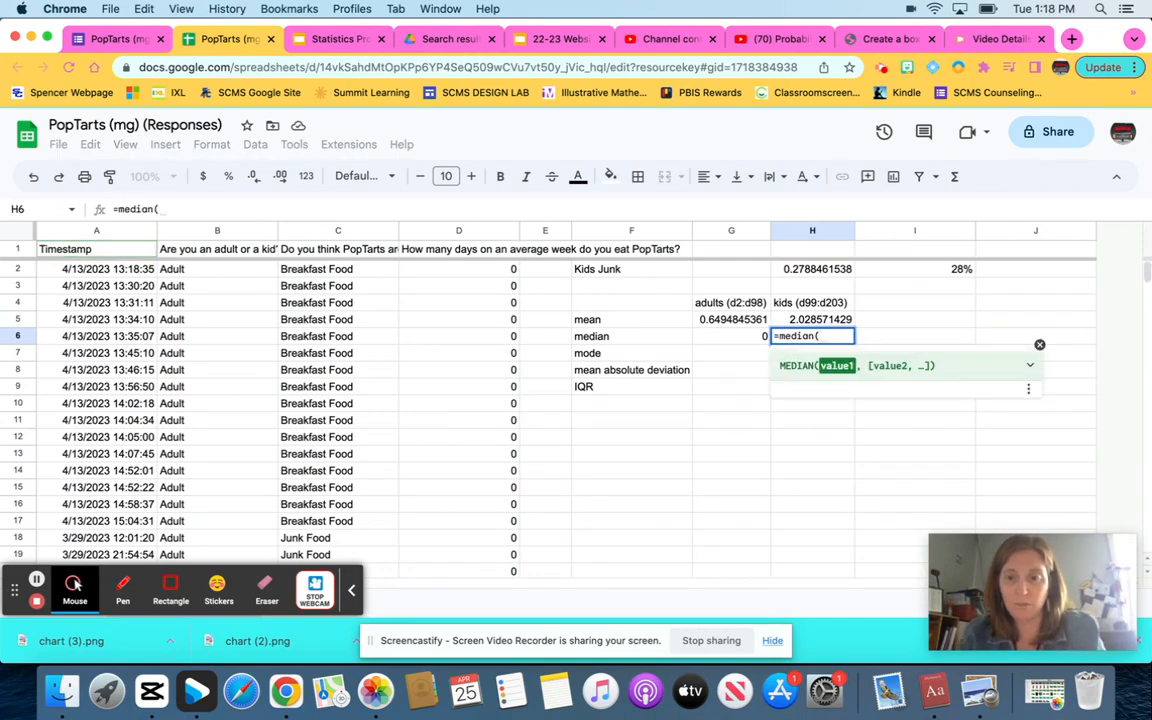
text(d99)
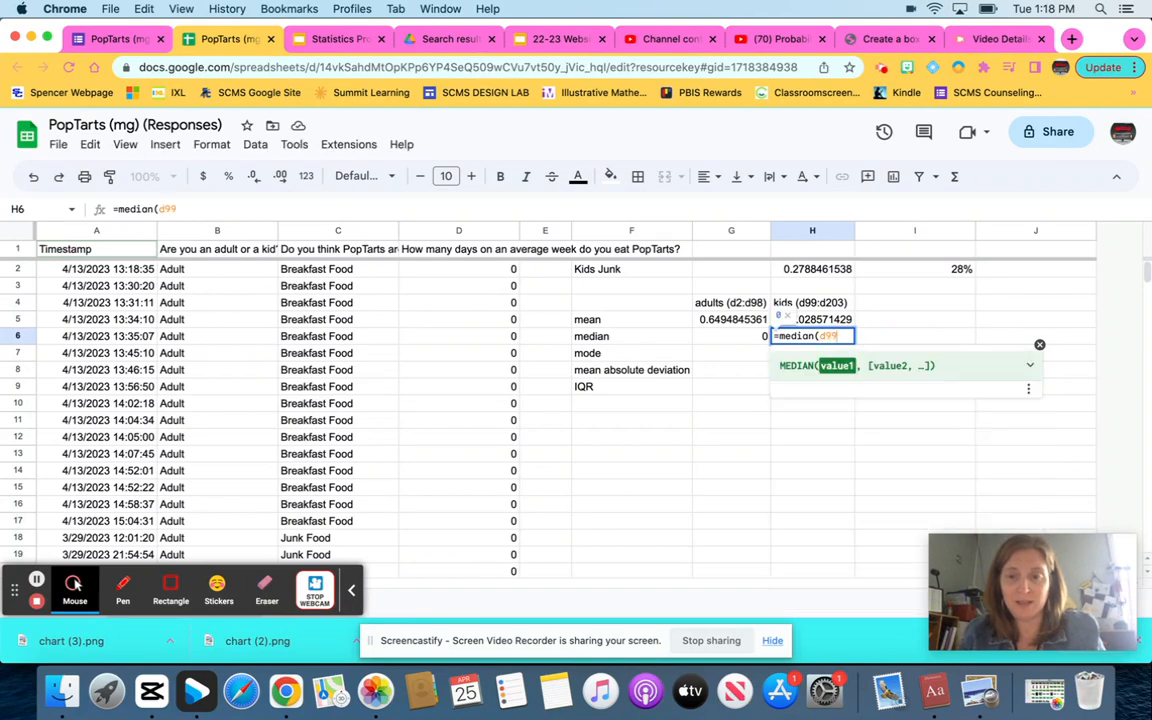
text(:d203)
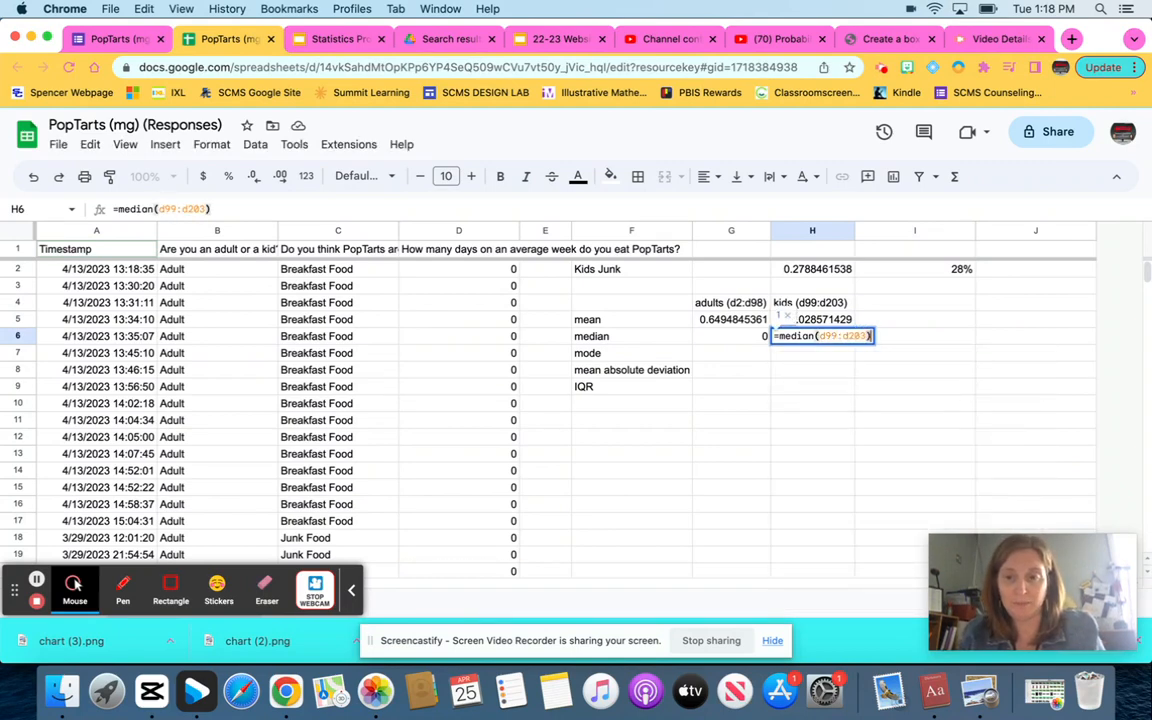
key(Return)
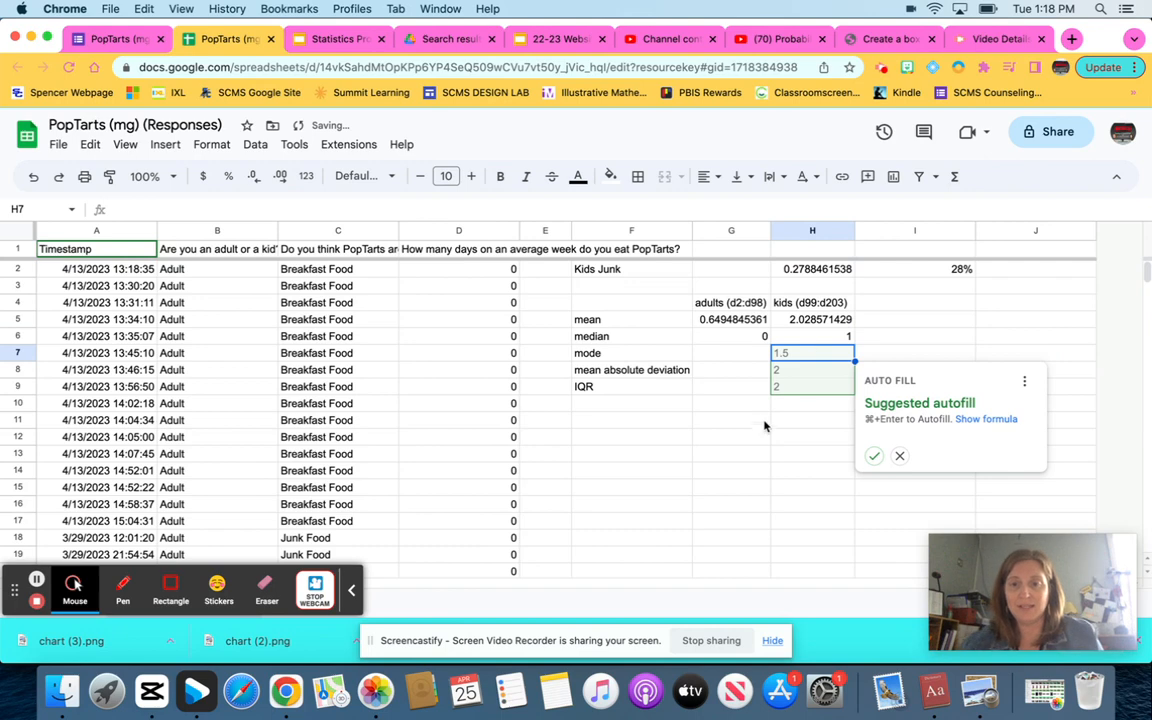
click(738, 436)
Check both medians and switch to the Statistics Project presentation in Google Slides, filling the table's Median row with 0 for Adults and 1 for Kids
click(752, 338)
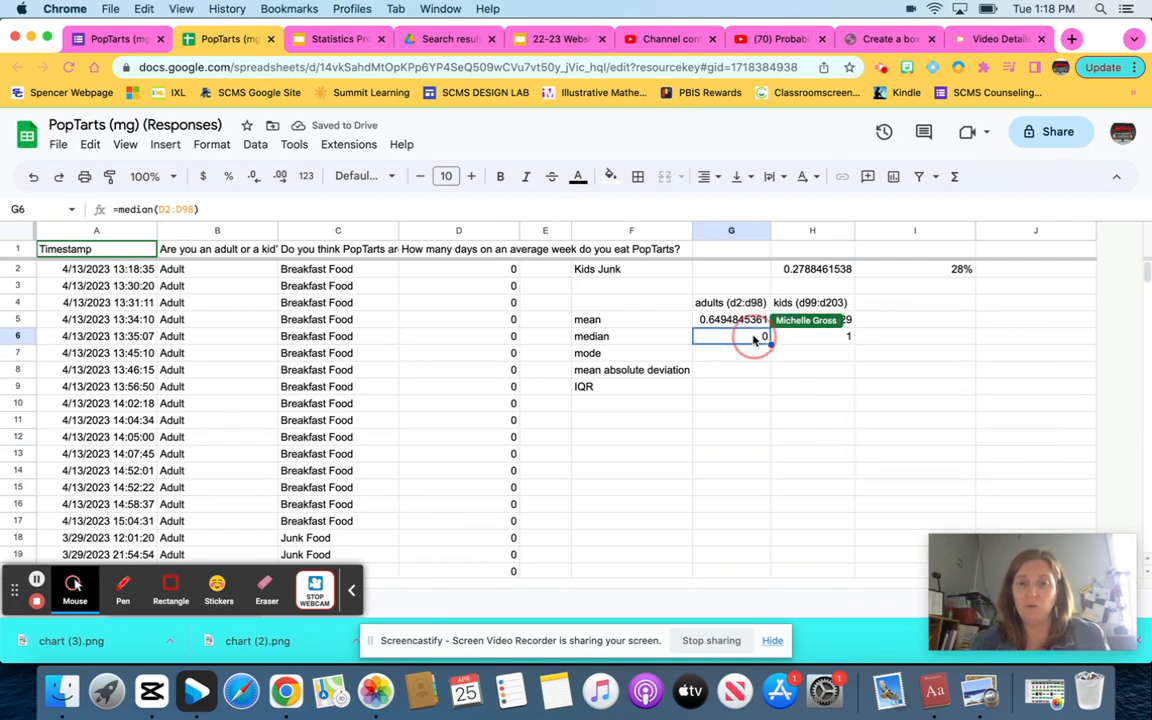
click(810, 331)
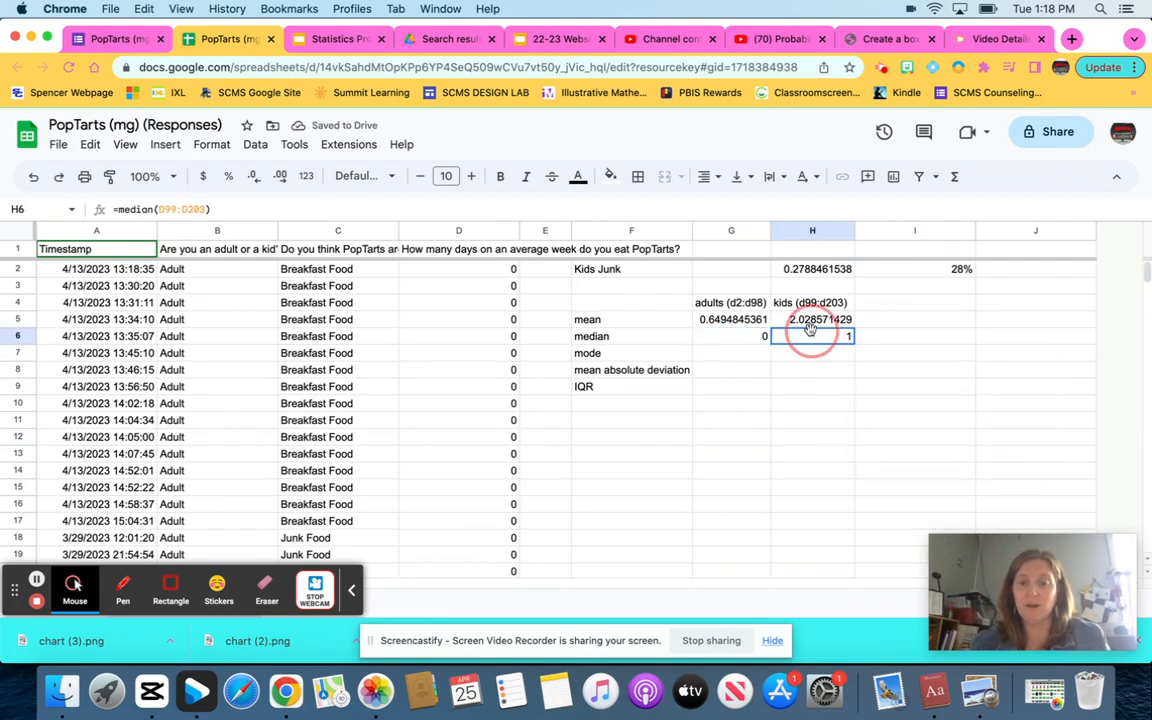
click(340, 39)
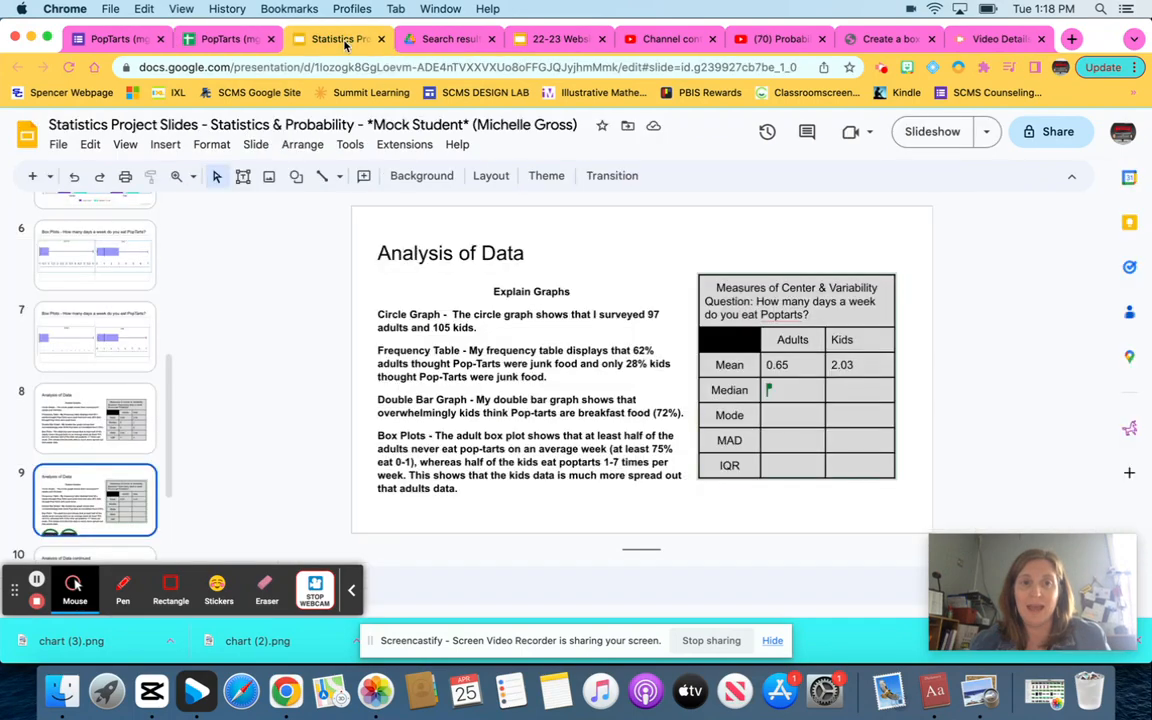
click(831, 390)
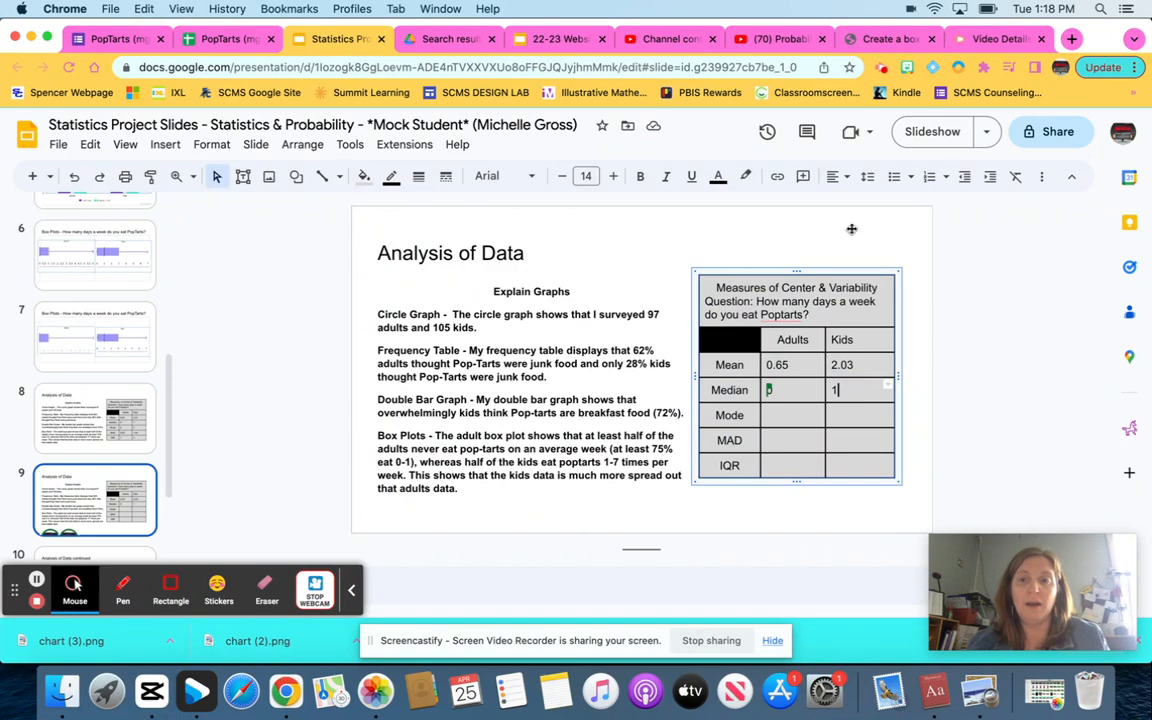
click(881, 69)
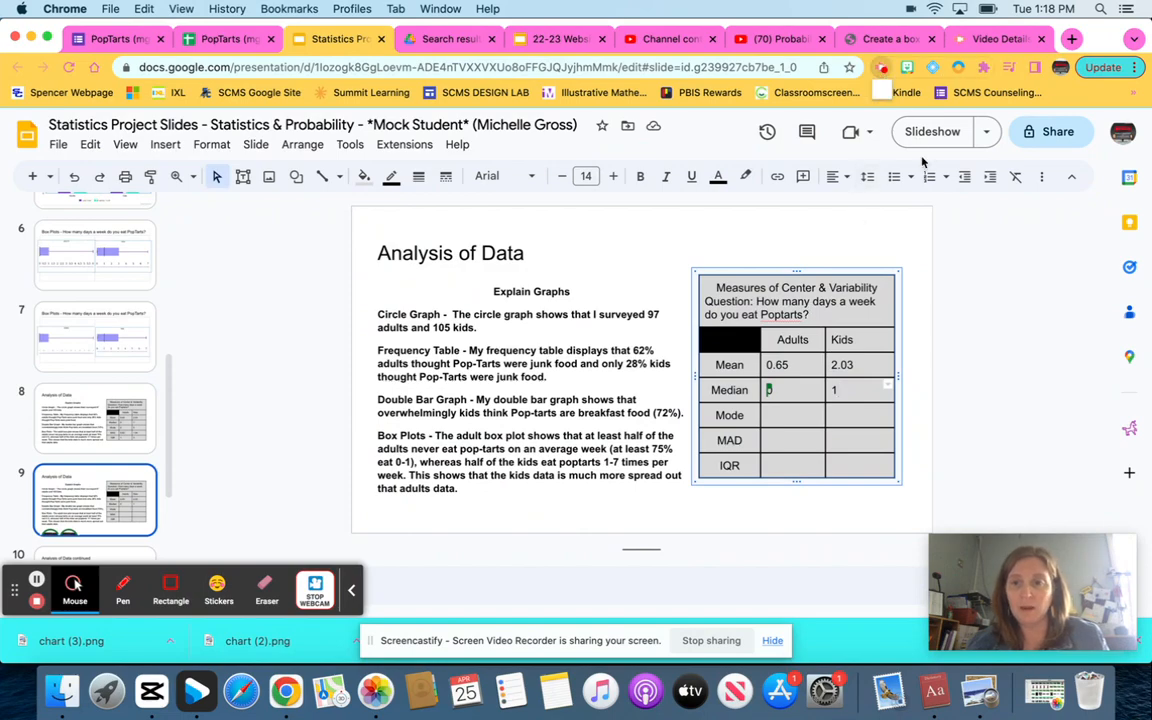